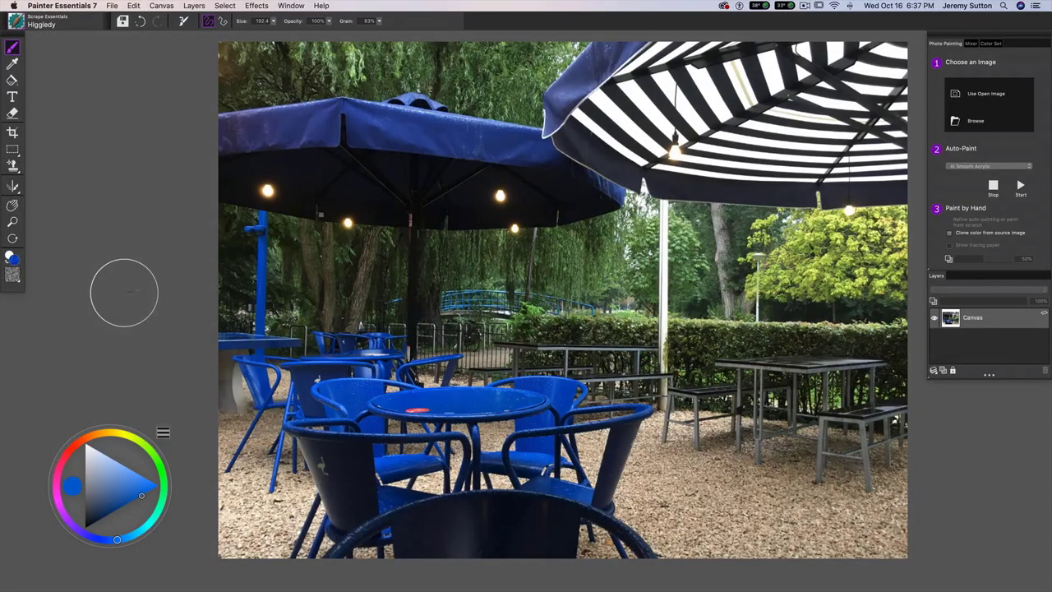
- Use the open umbrella photo as the source image for photo painting
click(23, 28)
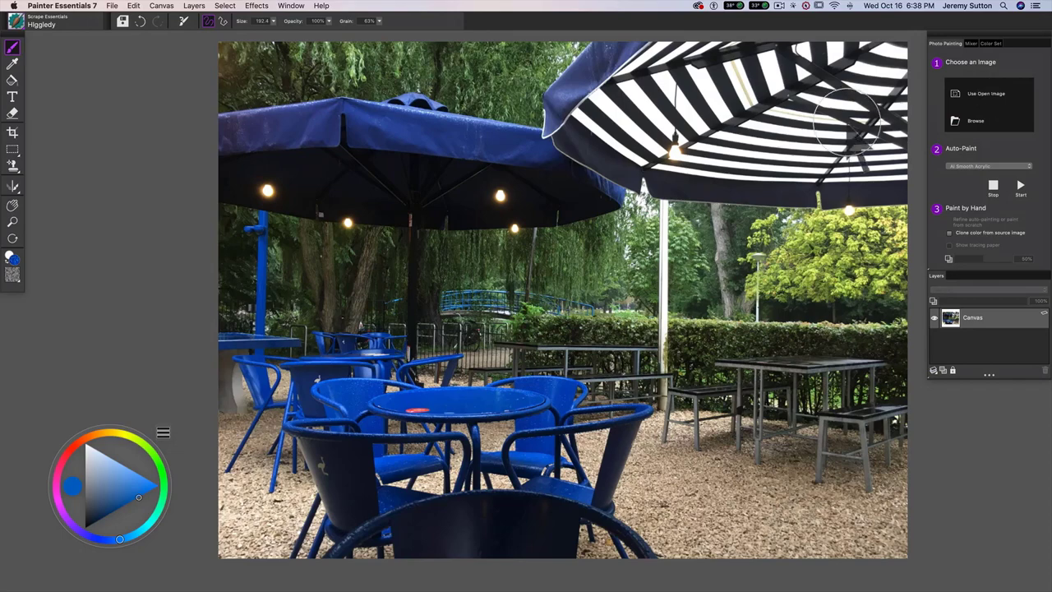
click(967, 96)
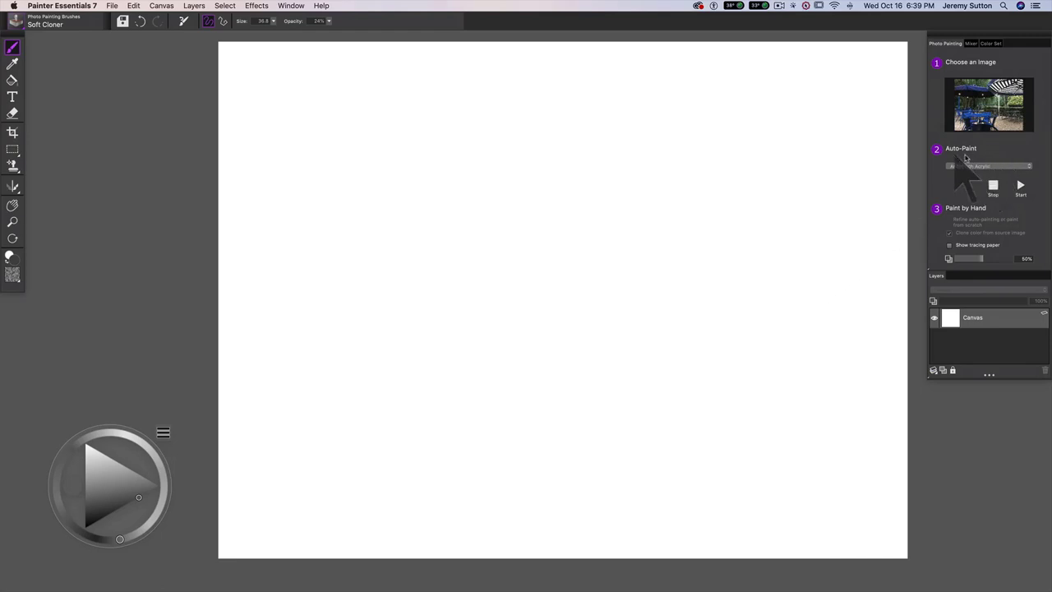
- Show the tracing paper, set its opacity to 66%, and hide it again to leave a blank canvas
click(951, 246)
click(950, 245)
click(960, 248)
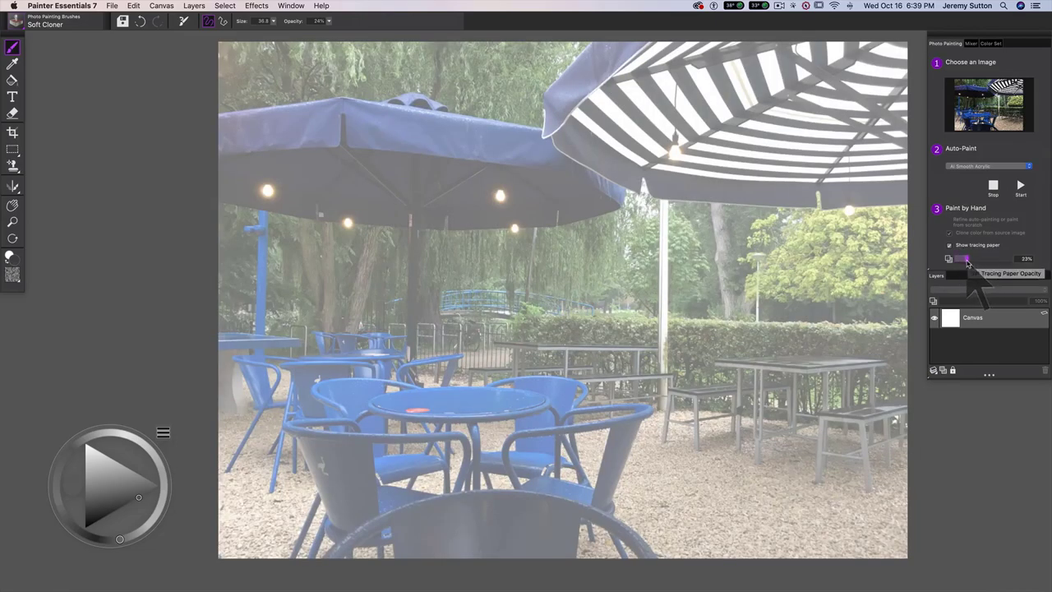
drag(967, 260, 968, 261)
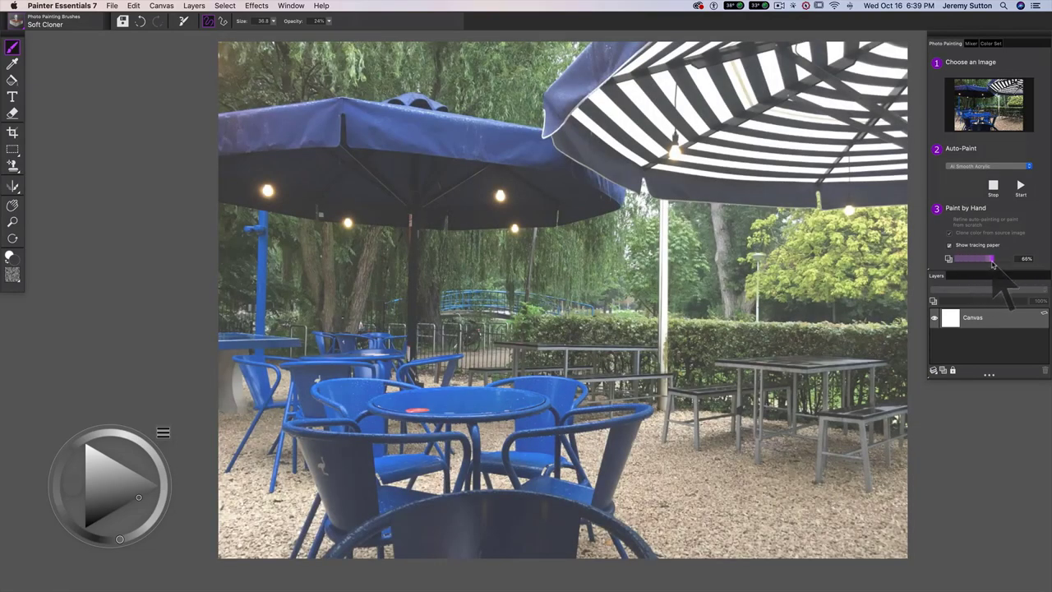
drag(985, 264, 951, 257)
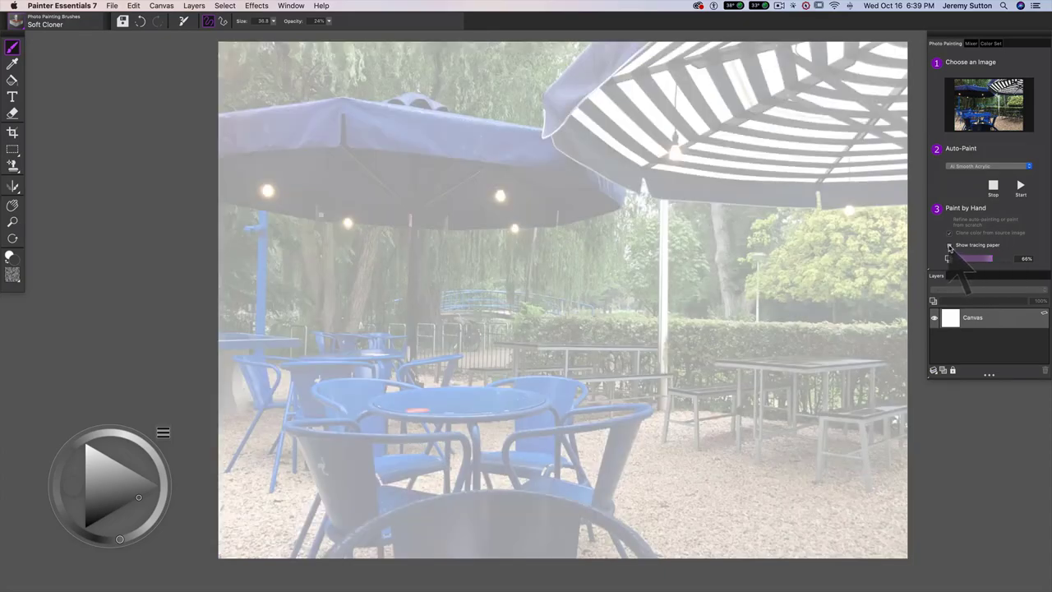
click(951, 246)
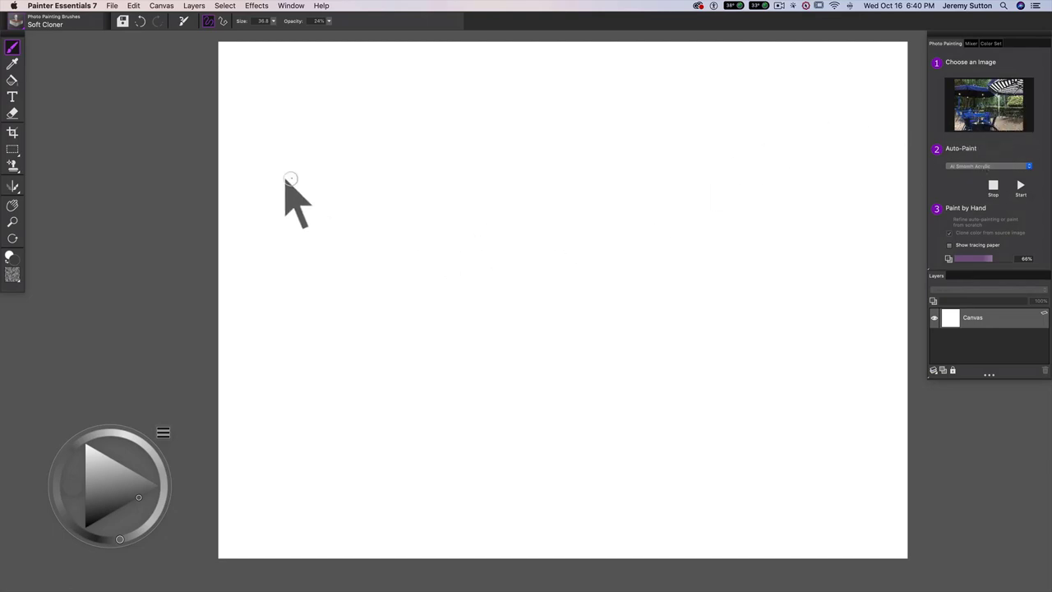
- Choose the Higgledy brush from Scrape Essentials and add a new layer above the canvas
click(16, 25)
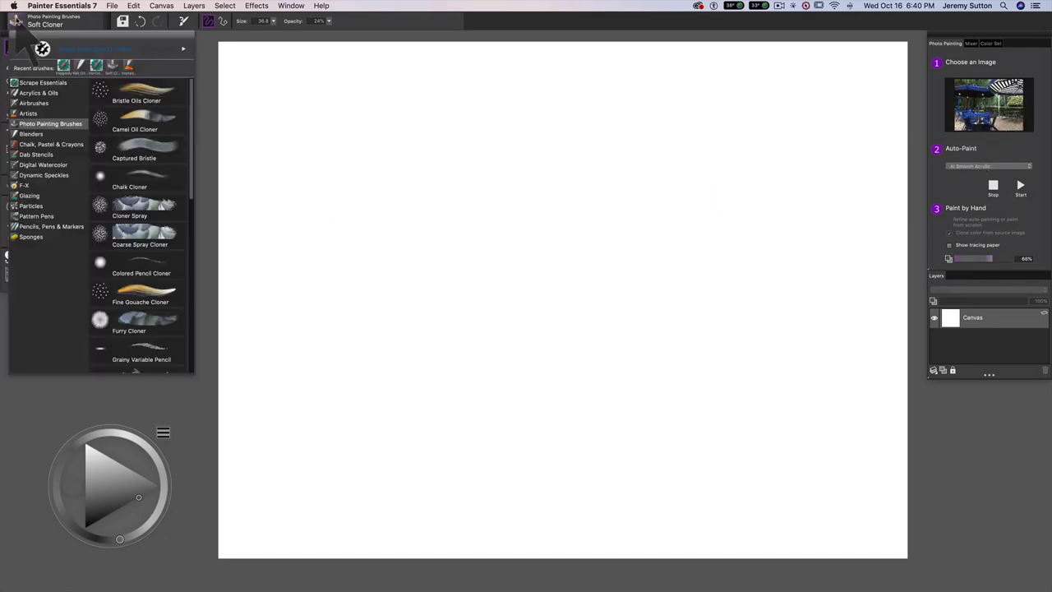
click(43, 84)
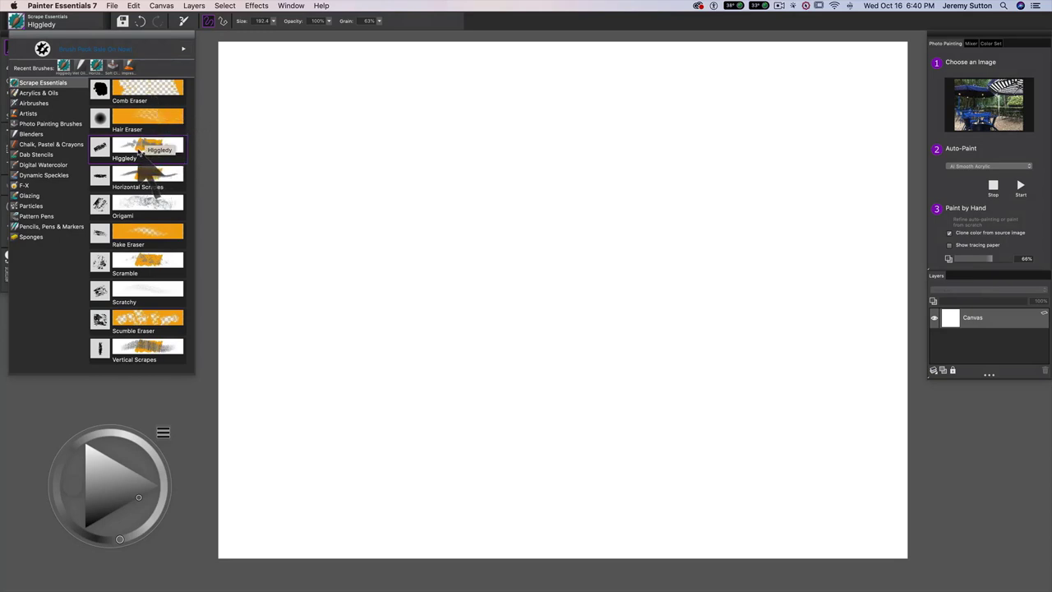
click(943, 369)
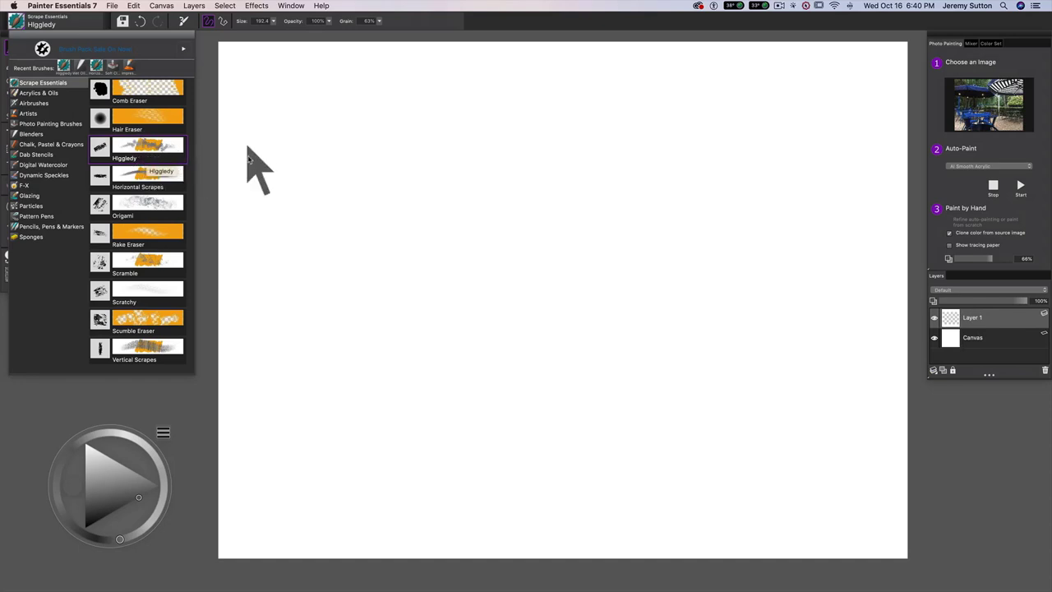
- Cover the whole new layer with loose Higgledy strokes using colours cloned from the photo
mouse_move(305, 176)
mouse_down()
mouse_move(355, 150)
mouse_move(347, 161)
mouse_move(342, 130)
mouse_move(323, 126)
mouse_move(340, 107)
mouse_move(295, 109)
mouse_move(273, 98)
mouse_move(312, 83)
mouse_move(245, 70)
mouse_move(342, 59)
mouse_move(266, 61)
mouse_move(337, 84)
mouse_move(329, 105)
mouse_move(345, 131)
mouse_move(420, 131)
mouse_move(337, 148)
mouse_move(273, 79)
mouse_move(234, 77)
mouse_move(282, 151)
mouse_move(351, 206)
mouse_move(286, 264)
mouse_move(296, 239)
mouse_move(434, 200)
mouse_move(446, 170)
mouse_move(411, 189)
mouse_move(283, 201)
mouse_move(341, 152)
mouse_move(557, 185)
mouse_move(316, 188)
mouse_move(257, 234)
mouse_move(252, 263)
mouse_move(319, 267)
mouse_move(397, 229)
mouse_move(394, 253)
mouse_move(321, 271)
mouse_move(385, 237)
mouse_move(481, 209)
mouse_move(368, 238)
mouse_move(254, 286)
mouse_move(247, 312)
mouse_move(331, 234)
mouse_move(418, 234)
mouse_move(352, 289)
mouse_move(399, 254)
mouse_move(481, 236)
mouse_move(528, 209)
mouse_move(283, 197)
mouse_move(192, 255)
mouse_move(387, 214)
mouse_up()
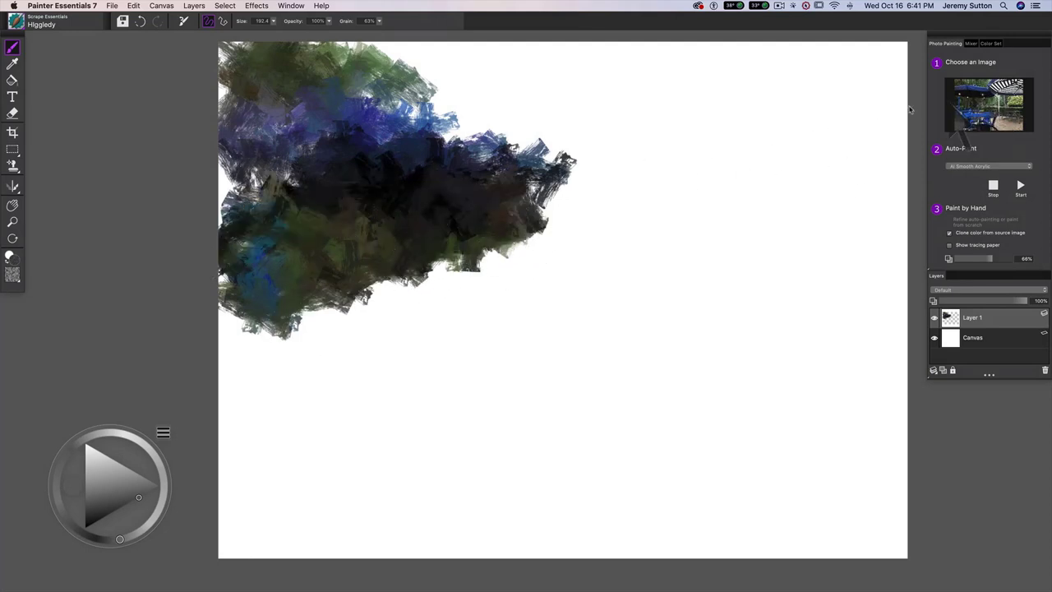
mouse_move(500, 254)
mouse_down()
mouse_move(731, 216)
mouse_move(699, 212)
mouse_move(685, 188)
mouse_move(717, 214)
mouse_move(754, 199)
mouse_move(765, 176)
mouse_move(748, 128)
mouse_move(793, 118)
mouse_move(770, 148)
mouse_move(756, 128)
mouse_move(865, 149)
mouse_move(883, 141)
mouse_move(847, 122)
mouse_move(833, 97)
mouse_move(843, 79)
mouse_move(762, 98)
mouse_move(755, 195)
mouse_move(824, 161)
mouse_up()
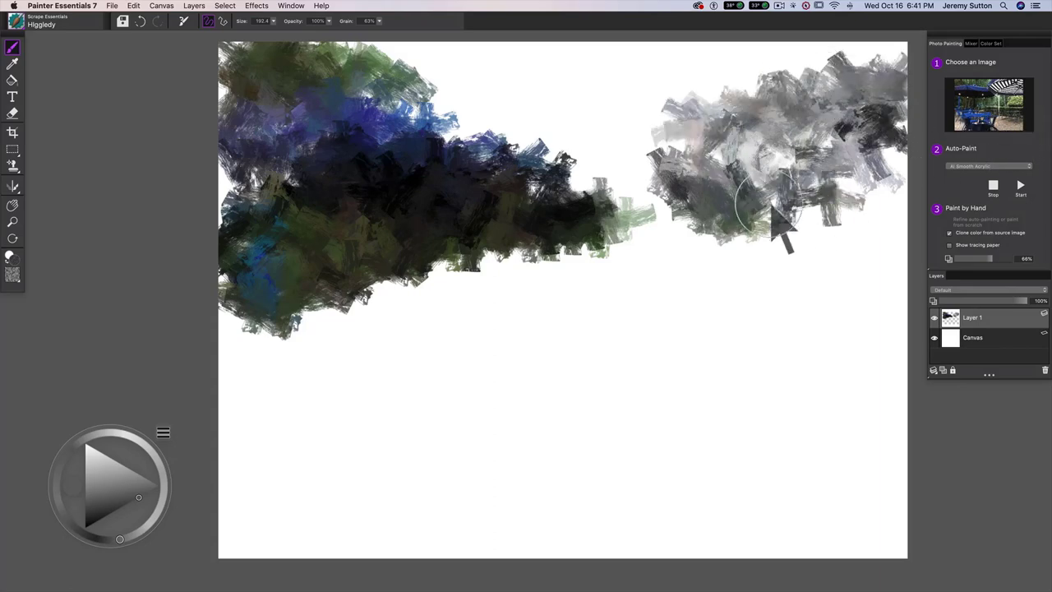
drag(773, 215, 869, 249)
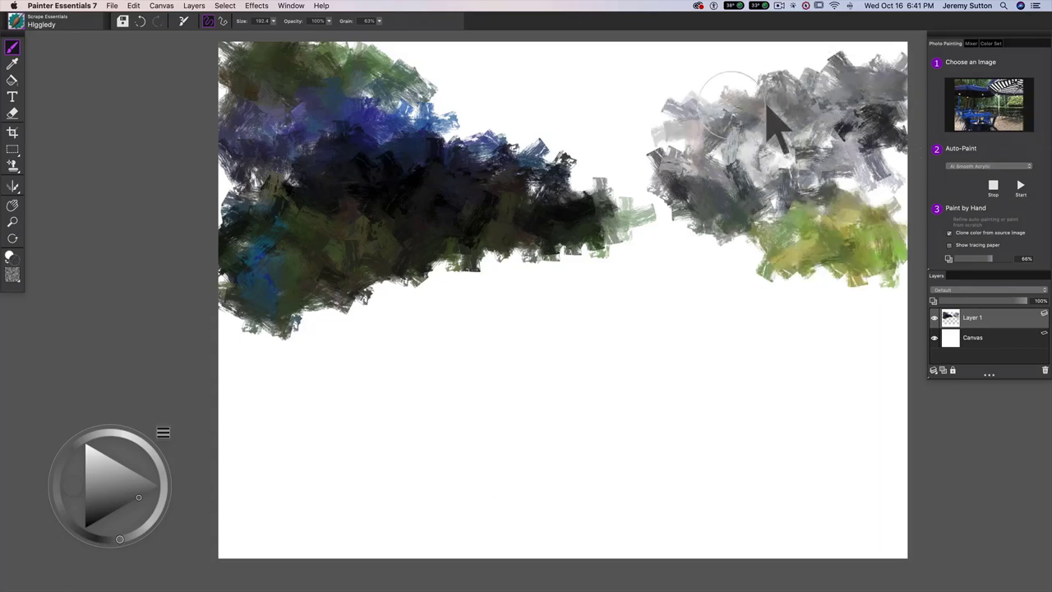
mouse_move(575, 107)
mouse_down()
mouse_move(622, 98)
mouse_move(567, 54)
mouse_move(477, 91)
mouse_move(247, 78)
mouse_move(226, 180)
mouse_move(317, 140)
mouse_move(510, 148)
mouse_move(608, 91)
mouse_move(652, 134)
mouse_move(747, 77)
mouse_move(625, 228)
mouse_move(669, 149)
mouse_move(764, 287)
mouse_move(876, 207)
mouse_move(862, 301)
mouse_move(822, 307)
mouse_move(863, 370)
mouse_move(683, 305)
mouse_move(874, 381)
mouse_move(901, 215)
mouse_move(879, 57)
mouse_move(697, 305)
mouse_move(604, 234)
mouse_move(700, 348)
mouse_move(766, 359)
mouse_move(846, 447)
mouse_move(539, 344)
mouse_move(904, 435)
mouse_move(599, 422)
mouse_move(776, 485)
mouse_move(841, 488)
mouse_move(906, 545)
mouse_move(759, 554)
mouse_move(501, 403)
mouse_move(600, 411)
mouse_move(418, 411)
mouse_move(512, 381)
mouse_move(585, 452)
mouse_move(460, 493)
mouse_move(460, 542)
mouse_move(490, 442)
mouse_move(386, 346)
mouse_move(576, 312)
mouse_move(394, 362)
mouse_move(491, 316)
mouse_move(568, 386)
mouse_move(345, 415)
mouse_move(477, 415)
mouse_move(526, 394)
mouse_move(370, 415)
mouse_up()
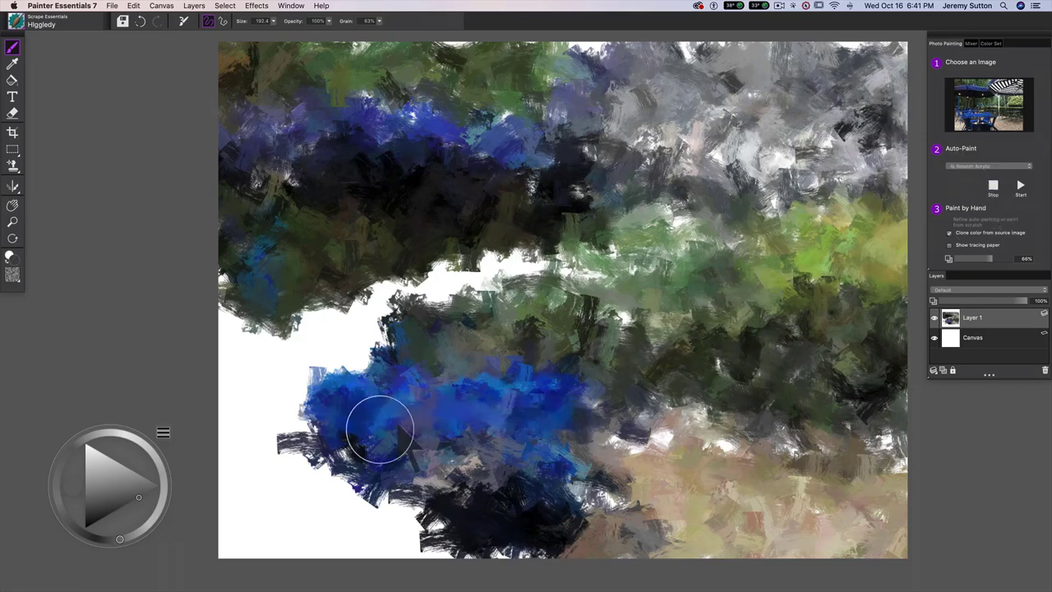
mouse_move(380, 430)
mouse_down()
mouse_move(300, 418)
mouse_move(349, 418)
mouse_move(328, 421)
mouse_move(259, 385)
mouse_move(324, 353)
mouse_move(310, 347)
mouse_move(211, 379)
mouse_move(218, 461)
mouse_move(236, 495)
mouse_move(282, 458)
mouse_move(316, 473)
mouse_move(340, 501)
mouse_move(363, 551)
mouse_move(319, 513)
mouse_move(362, 557)
mouse_move(468, 557)
mouse_move(426, 510)
mouse_move(285, 557)
mouse_move(237, 545)
mouse_move(271, 538)
mouse_move(238, 554)
mouse_up()
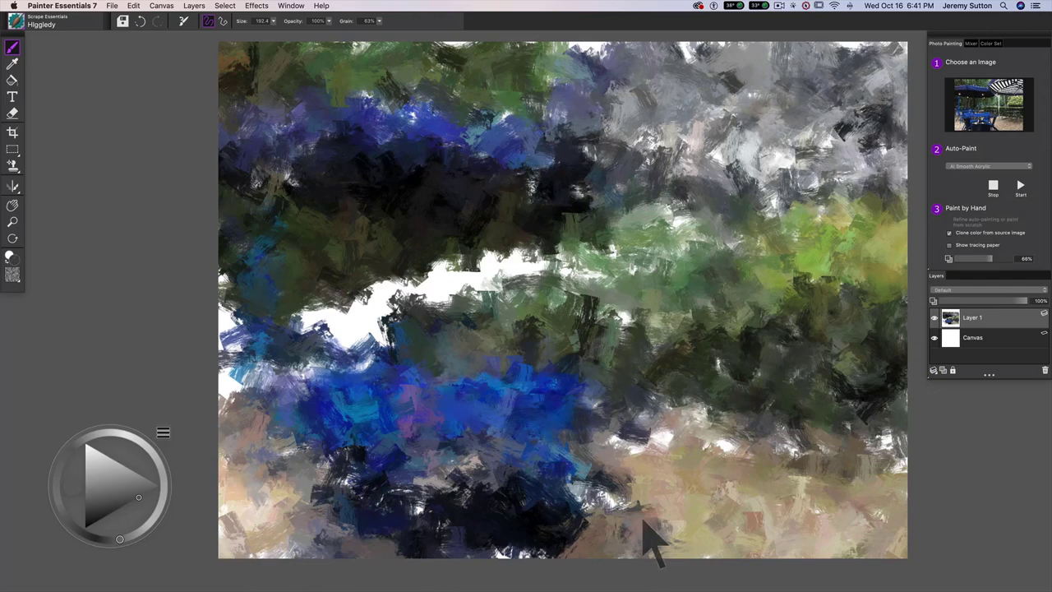
mouse_move(645, 522)
mouse_down()
mouse_move(625, 494)
mouse_move(639, 450)
mouse_move(724, 439)
mouse_move(286, 305)
mouse_move(453, 323)
mouse_move(341, 305)
mouse_move(527, 290)
mouse_move(540, 279)
mouse_move(429, 259)
mouse_move(478, 250)
mouse_move(617, 276)
mouse_move(606, 299)
mouse_move(547, 262)
mouse_move(596, 225)
mouse_move(666, 263)
mouse_up()
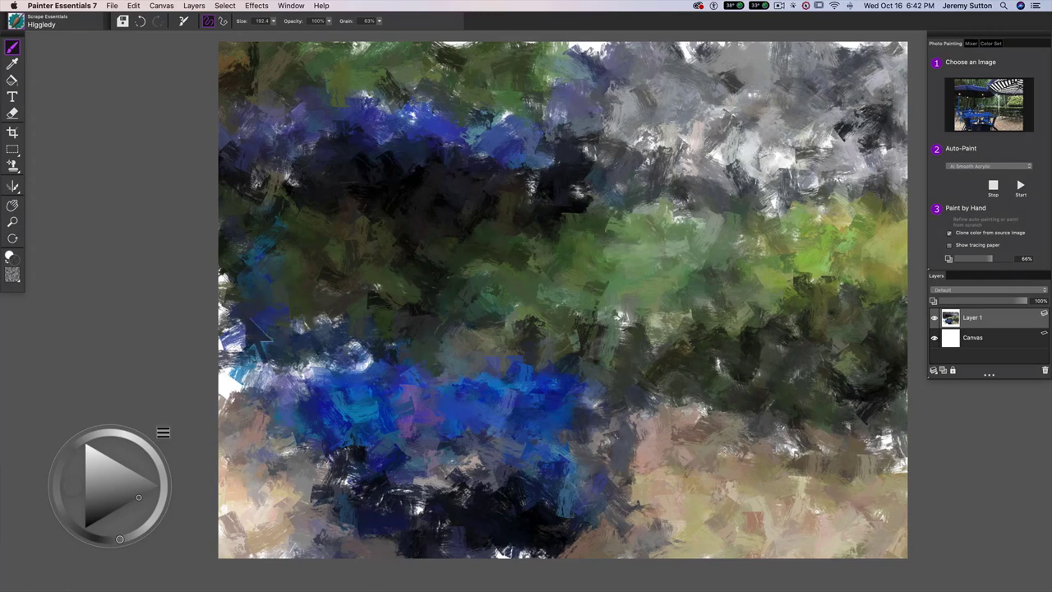
mouse_move(261, 333)
mouse_down()
mouse_move(308, 324)
mouse_move(343, 360)
mouse_move(244, 388)
mouse_move(276, 364)
mouse_move(336, 354)
mouse_move(201, 370)
mouse_move(165, 342)
mouse_move(206, 263)
mouse_move(290, 314)
mouse_move(376, 342)
mouse_move(318, 364)
mouse_move(392, 311)
mouse_move(405, 377)
mouse_move(509, 362)
mouse_move(549, 372)
mouse_move(498, 384)
mouse_move(628, 459)
mouse_move(599, 473)
mouse_move(628, 533)
mouse_move(488, 560)
mouse_move(568, 563)
mouse_move(555, 556)
mouse_move(658, 547)
mouse_move(548, 500)
mouse_move(518, 469)
mouse_move(546, 452)
mouse_move(465, 487)
mouse_move(559, 482)
mouse_move(617, 443)
mouse_move(579, 420)
mouse_up()
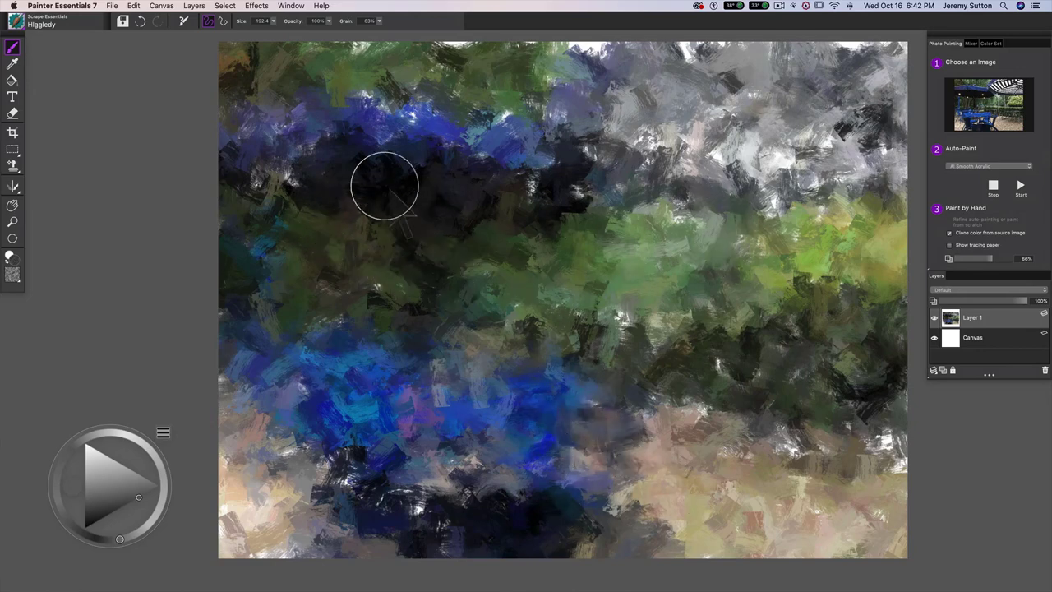
- Enlarge the Higgledy brush to 454.6 and paint broad expressive cloned strokes over the umbrellas, trees and tables
click(274, 20)
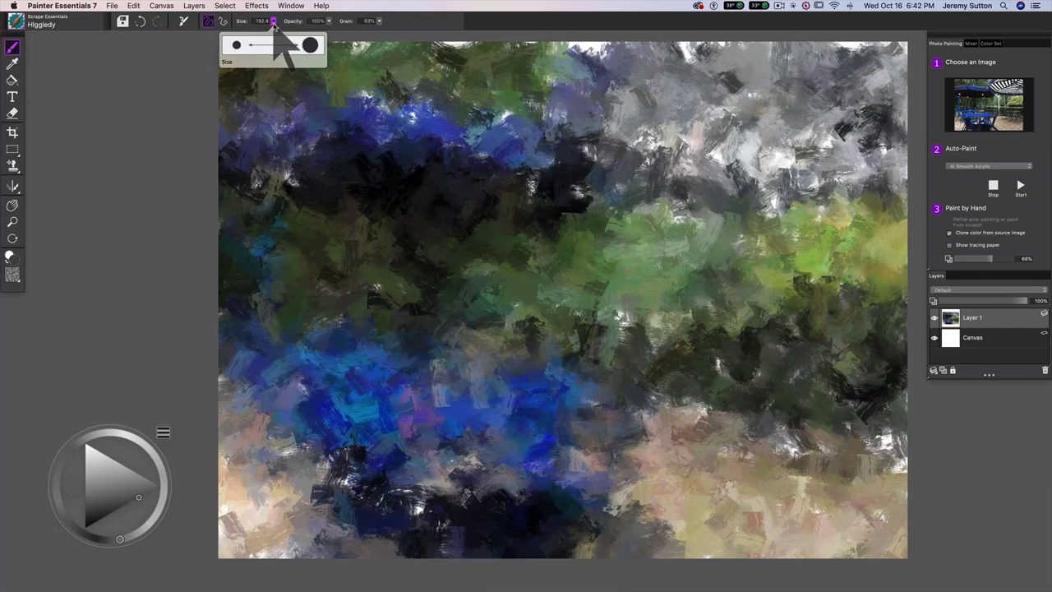
drag(274, 23, 276, 38)
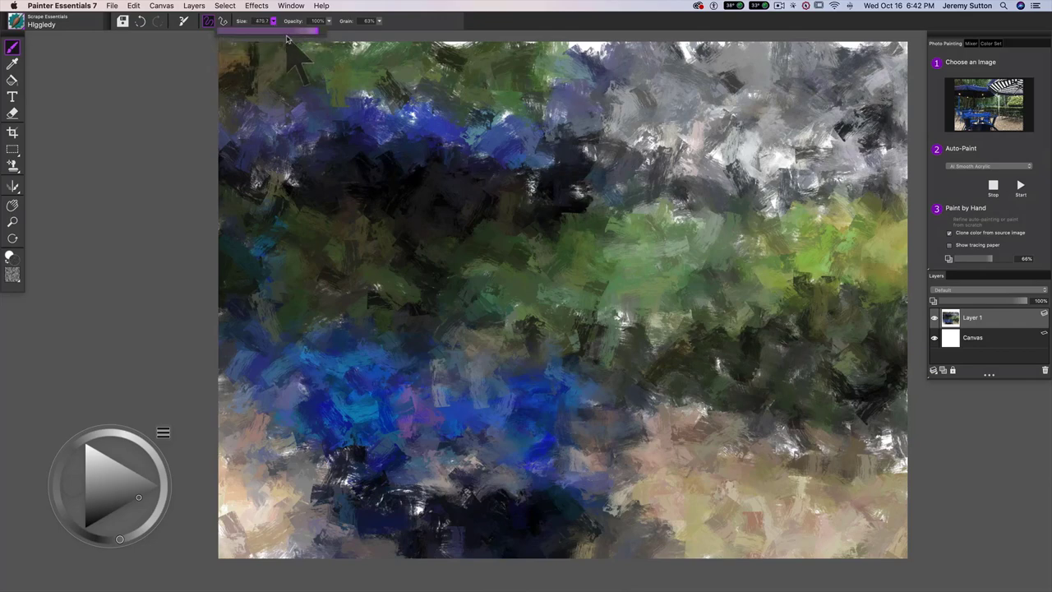
click(386, 319)
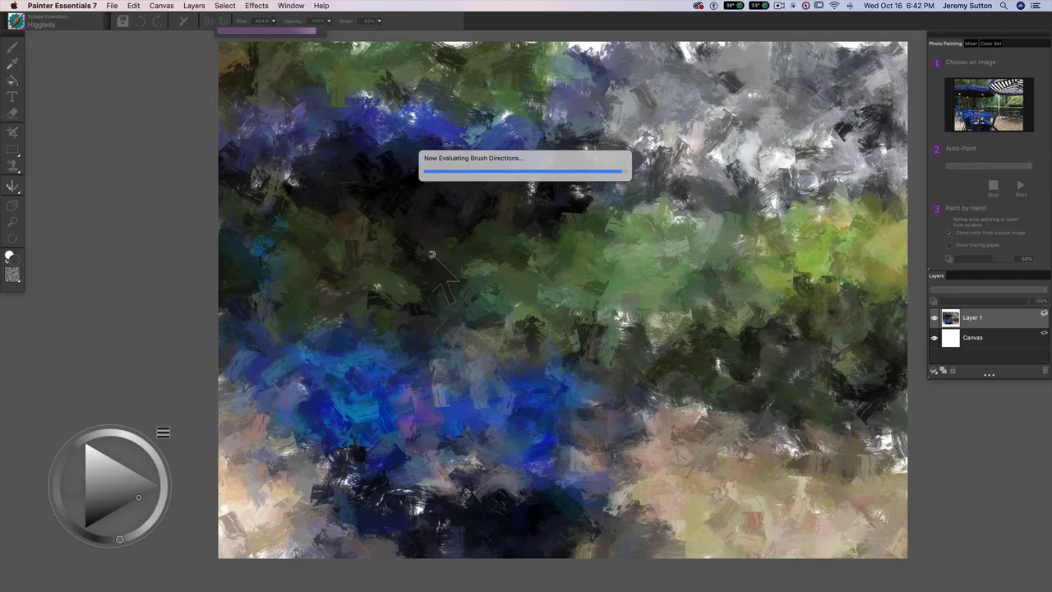
mouse_move(437, 246)
mouse_down()
mouse_move(582, 226)
mouse_move(575, 188)
mouse_move(617, 140)
mouse_move(671, 118)
mouse_move(733, 181)
mouse_move(817, 136)
mouse_move(635, 130)
mouse_move(448, 87)
mouse_move(395, 130)
mouse_move(473, 392)
mouse_move(482, 477)
mouse_move(470, 448)
mouse_up()
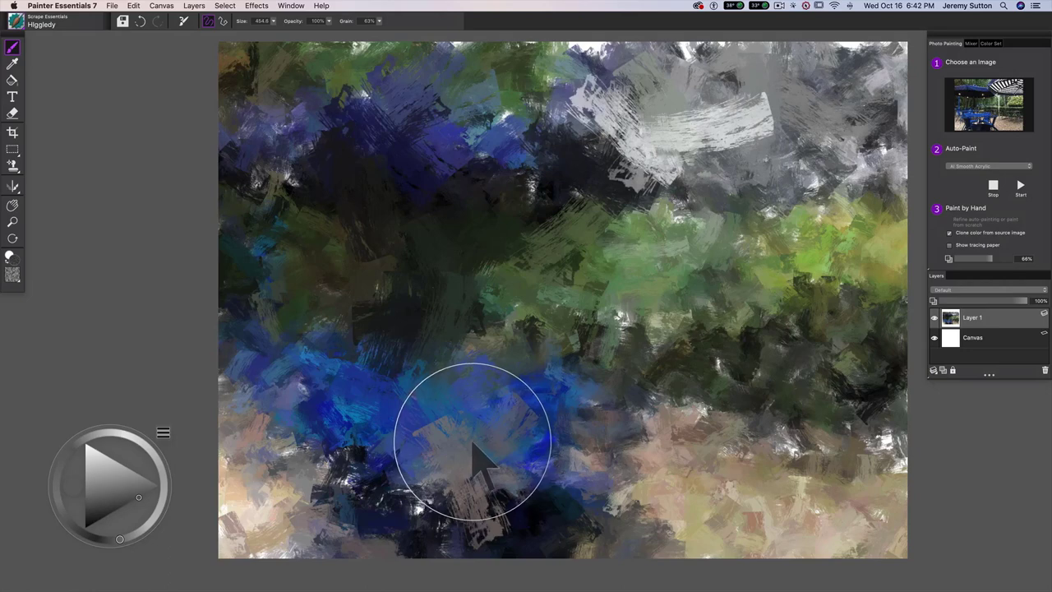
mouse_move(586, 368)
mouse_down()
mouse_move(617, 445)
mouse_move(600, 411)
mouse_move(604, 425)
mouse_up()
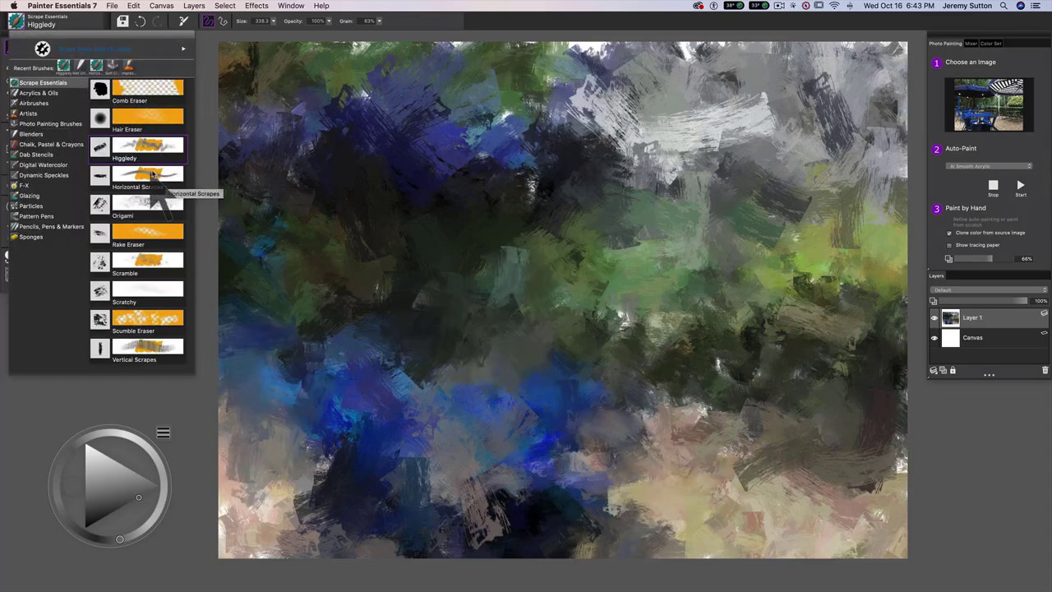
- Choose the Horizontal Scrapes brush and sweep horizontal cloned strokes over the trees, hedge, gravel and striped umbrella
click(157, 185)
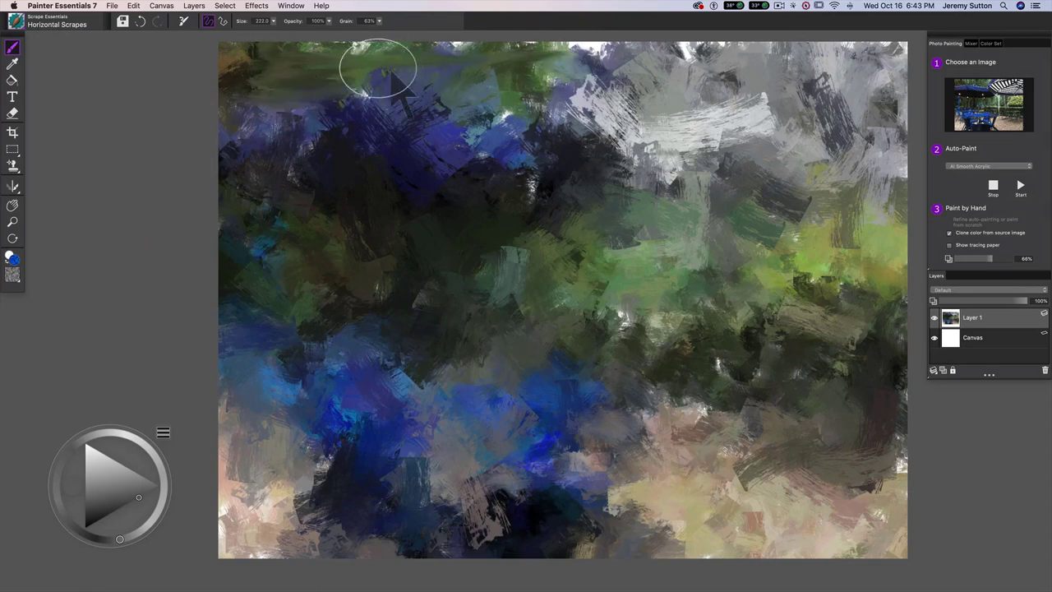
mouse_move(735, 301)
mouse_down()
mouse_move(628, 308)
mouse_move(736, 297)
mouse_move(857, 319)
mouse_move(749, 346)
mouse_move(731, 317)
mouse_move(910, 350)
mouse_move(892, 363)
mouse_move(763, 349)
mouse_move(761, 327)
mouse_move(845, 334)
mouse_move(613, 320)
mouse_move(687, 302)
mouse_up()
mouse_move(716, 181)
mouse_down()
mouse_move(790, 211)
mouse_move(669, 200)
mouse_move(803, 223)
mouse_move(830, 215)
mouse_up()
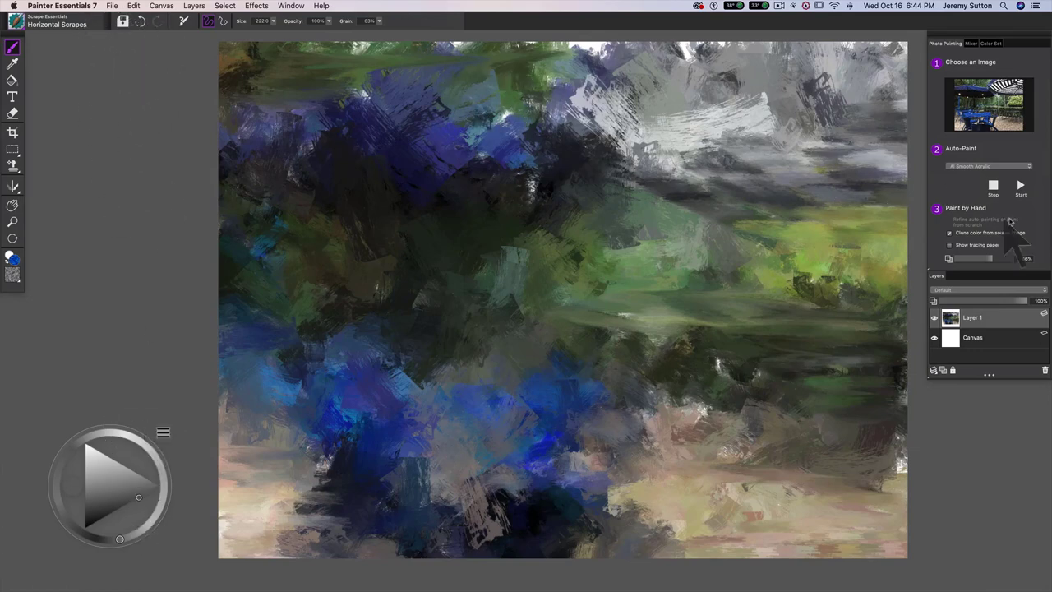
- Turn off cloning colour from the source image, choose blue, and paint the striped umbrella's stripes and lower rim
click(949, 233)
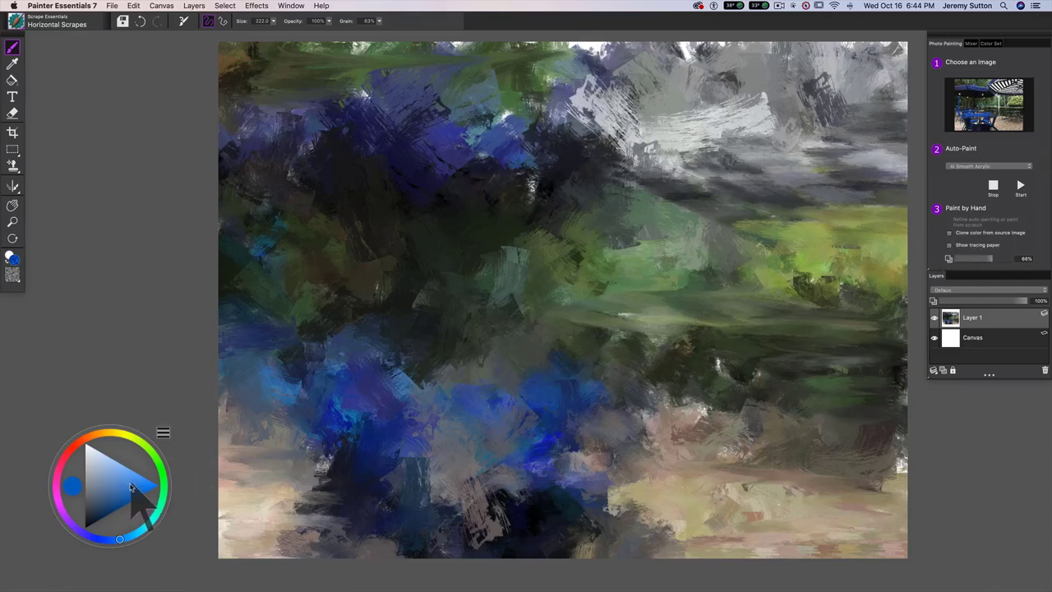
click(131, 488)
drag(605, 150, 704, 204)
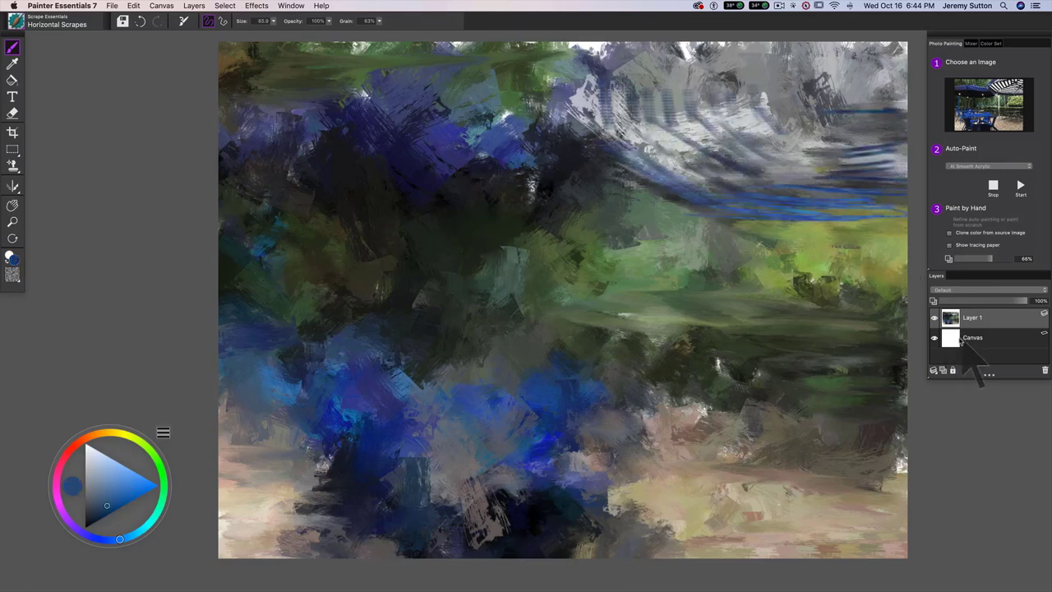
- Refine the striped umbrella's ribs and dark blue rim with the tracing paper as a guide, choosing light grey before hiding it
click(949, 245)
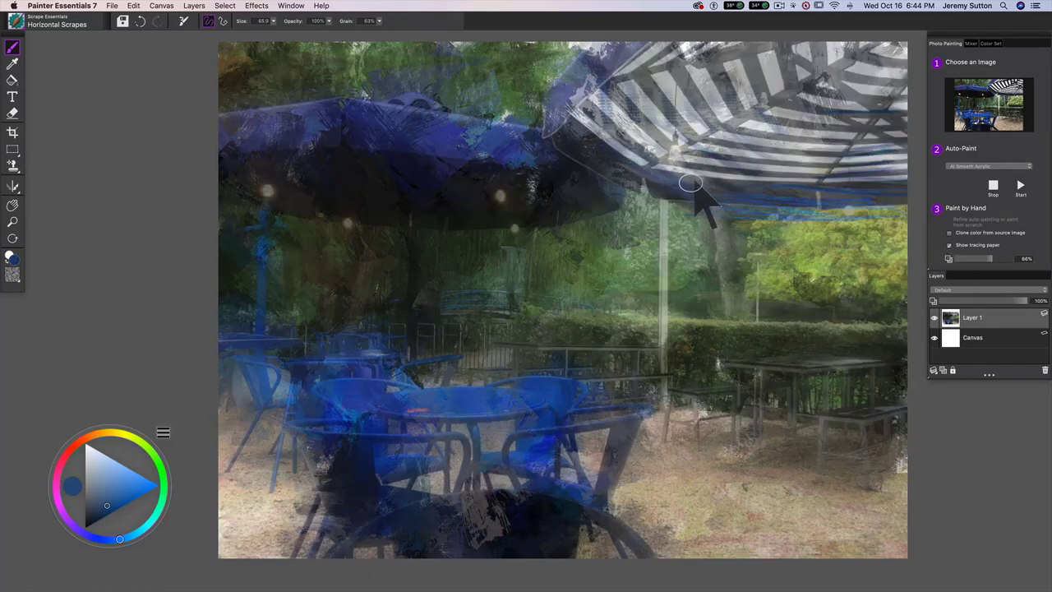
click(87, 477)
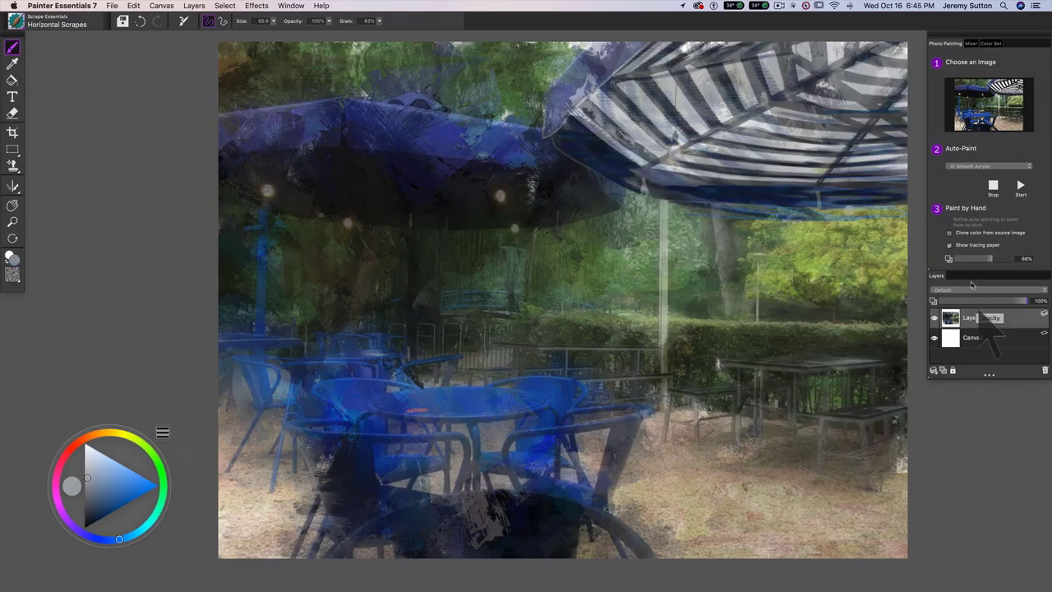
click(949, 246)
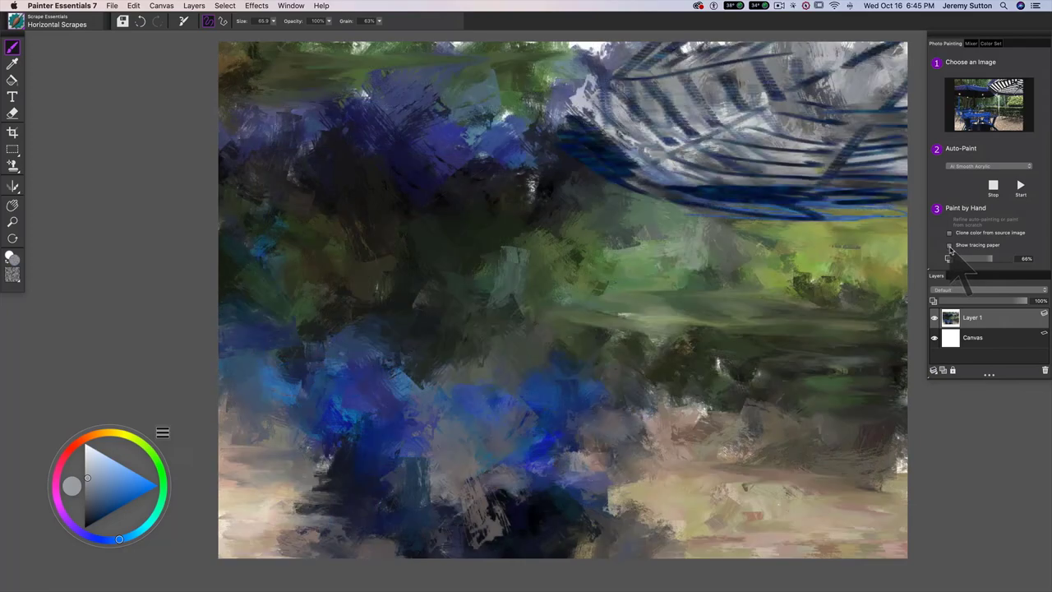
- Using the tracing paper as a guide, paint blue strokes under the left umbrella and cream dabs on the light bulbs, then hide it
click(949, 246)
click(949, 246)
click(949, 246)
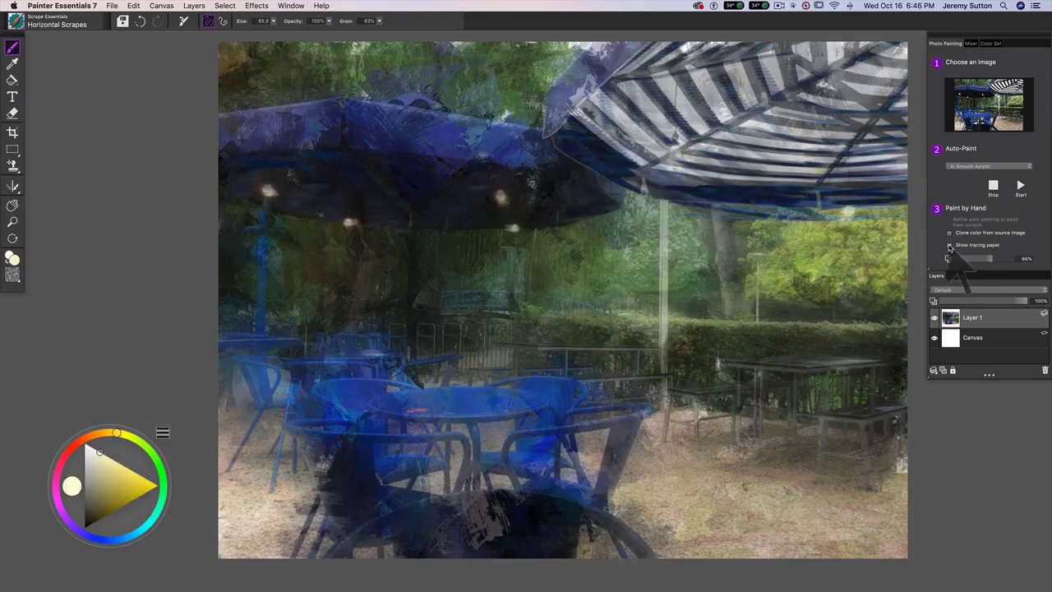
click(951, 245)
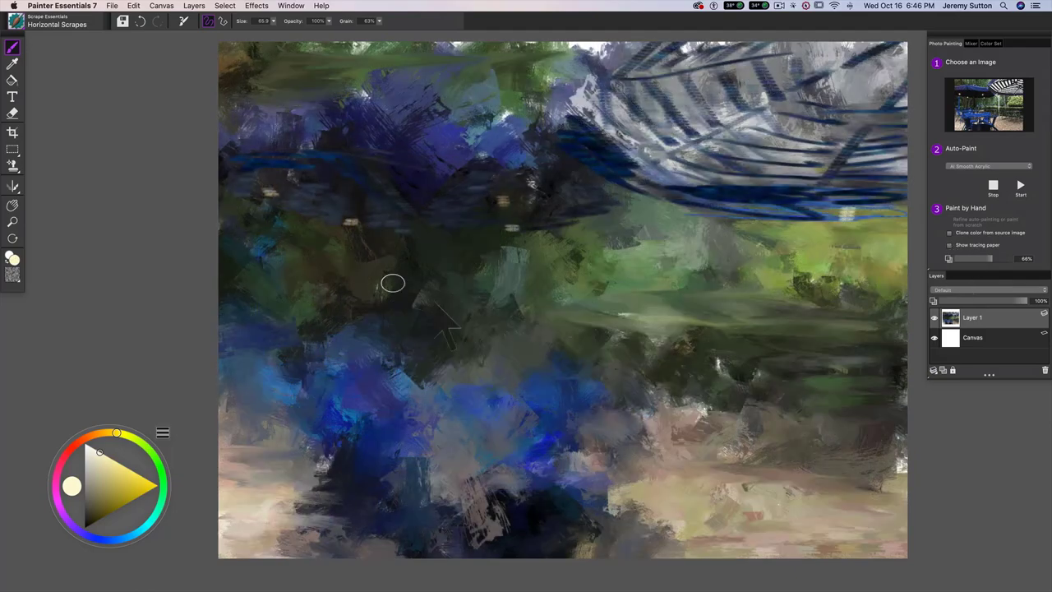
- Choose the Origami brush, add another layer, and paint a patch of cream texture over the hedge
click(17, 23)
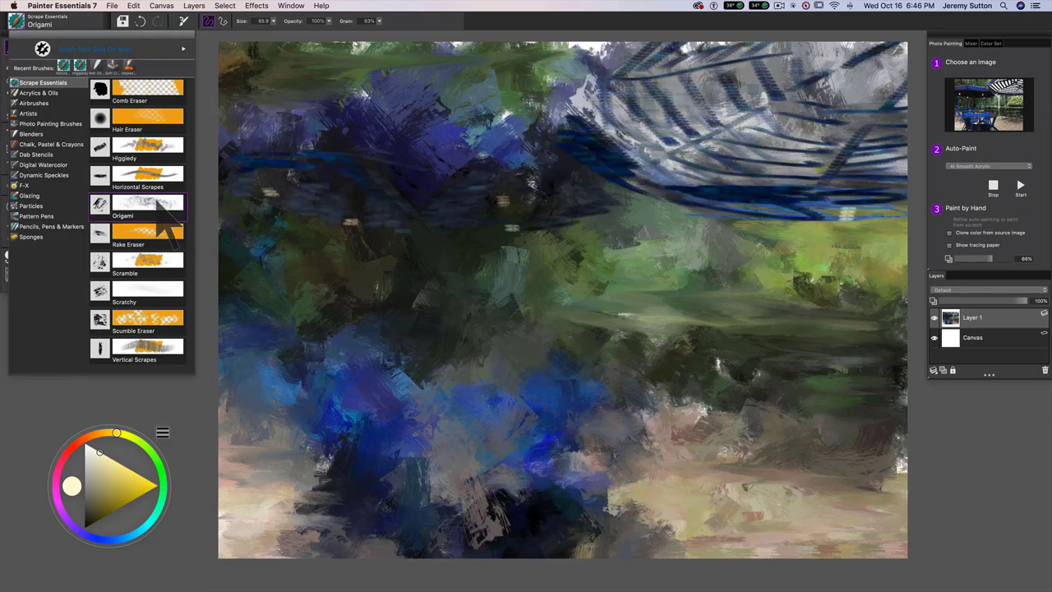
click(159, 207)
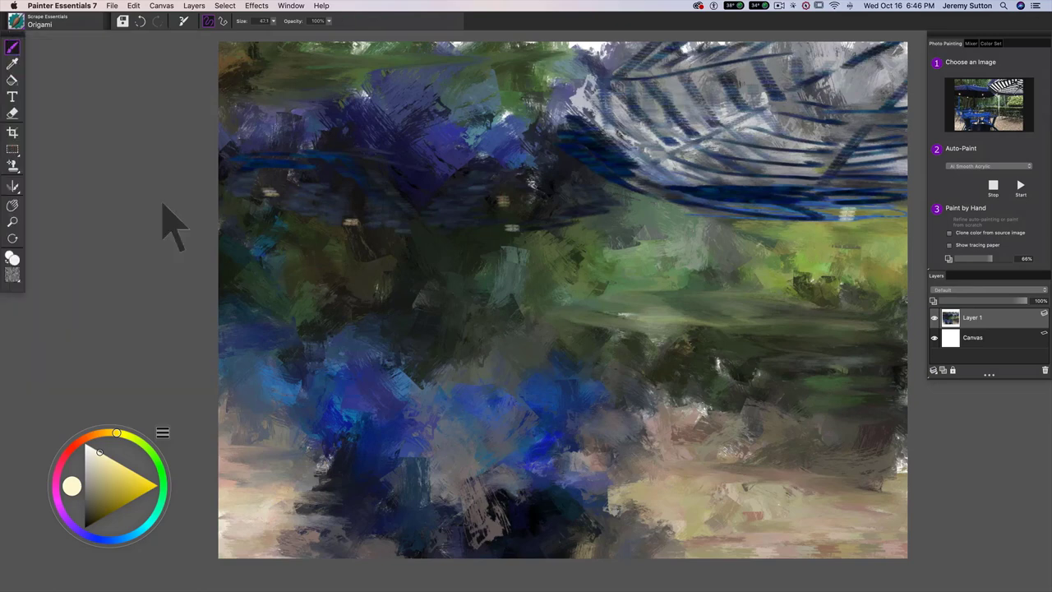
click(944, 371)
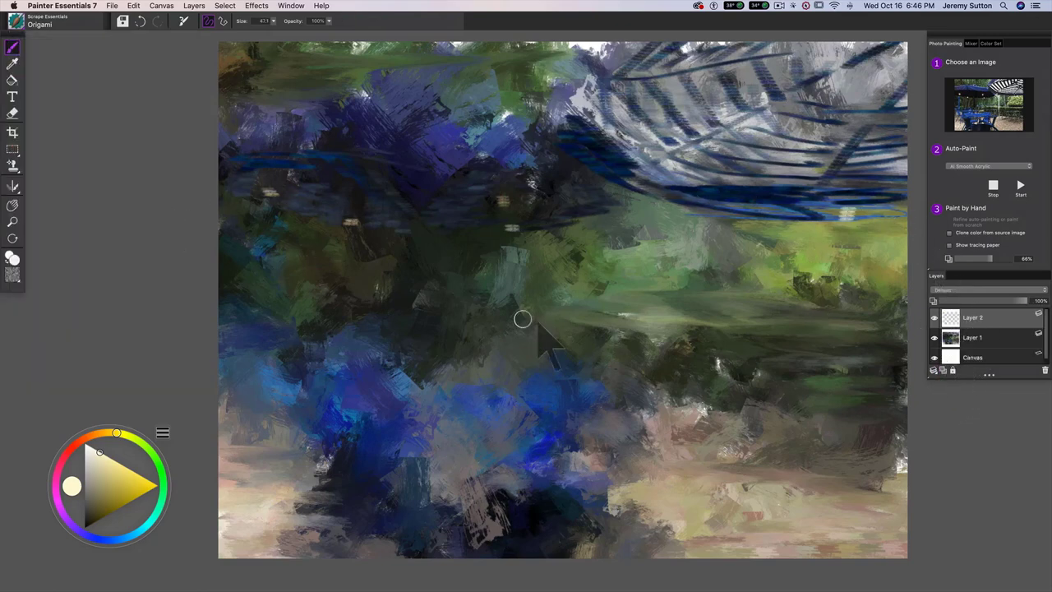
mouse_move(776, 339)
mouse_down()
mouse_move(814, 329)
mouse_move(846, 336)
mouse_up()
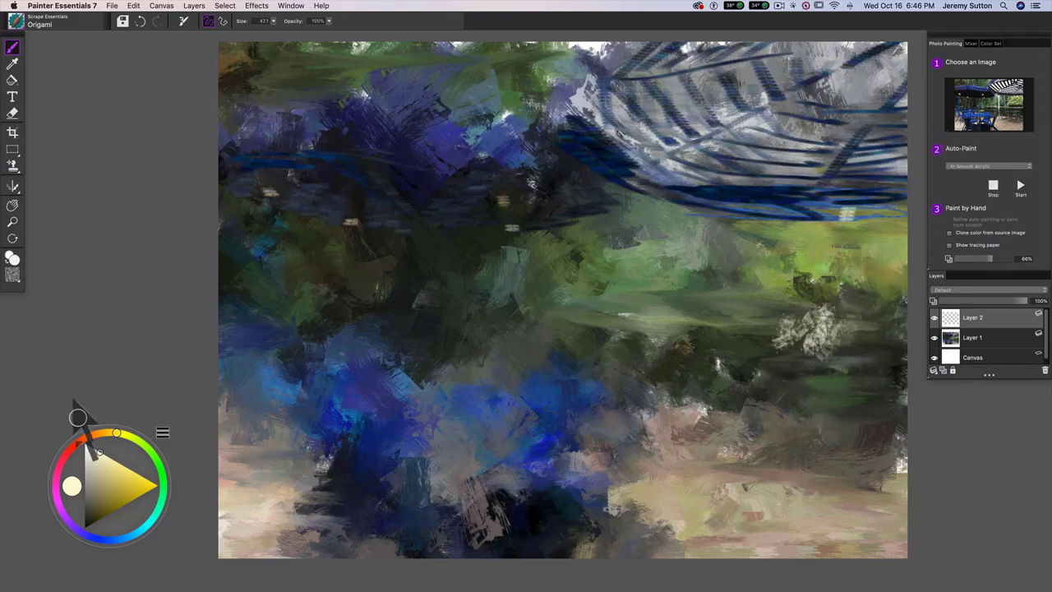
- Choose a turquoise colour and add textured Origami dabs to the yellow-green tree
click(153, 515)
click(124, 481)
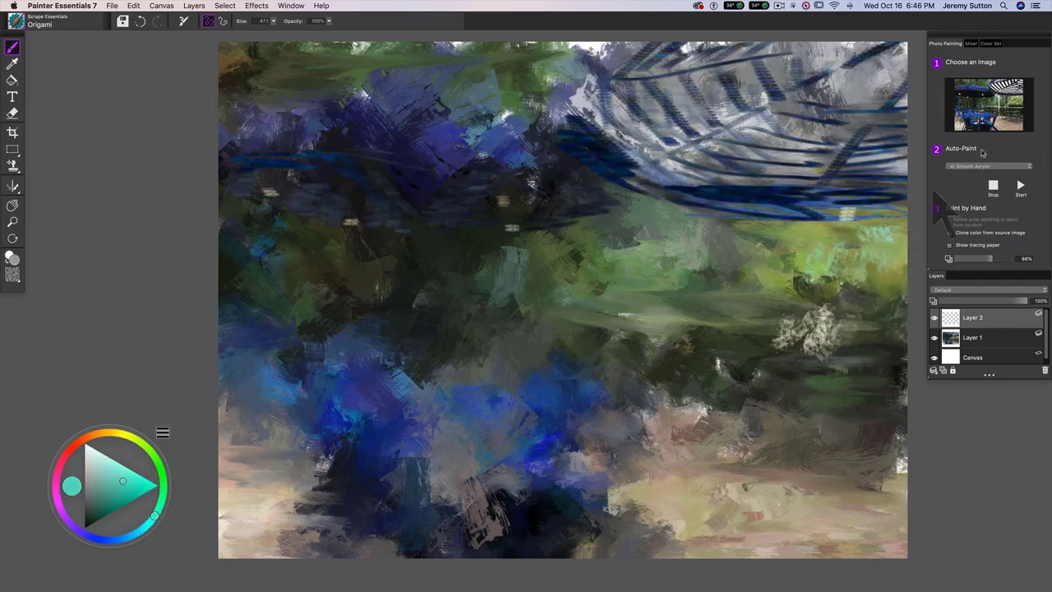
- Dab turquoise Origami texture over the yellow-green tree and darken the teal colour to texture the foliage above the left umbrella
mouse_move(830, 263)
mouse_down()
mouse_move(869, 270)
mouse_move(874, 252)
mouse_move(777, 255)
mouse_up()
click(107, 515)
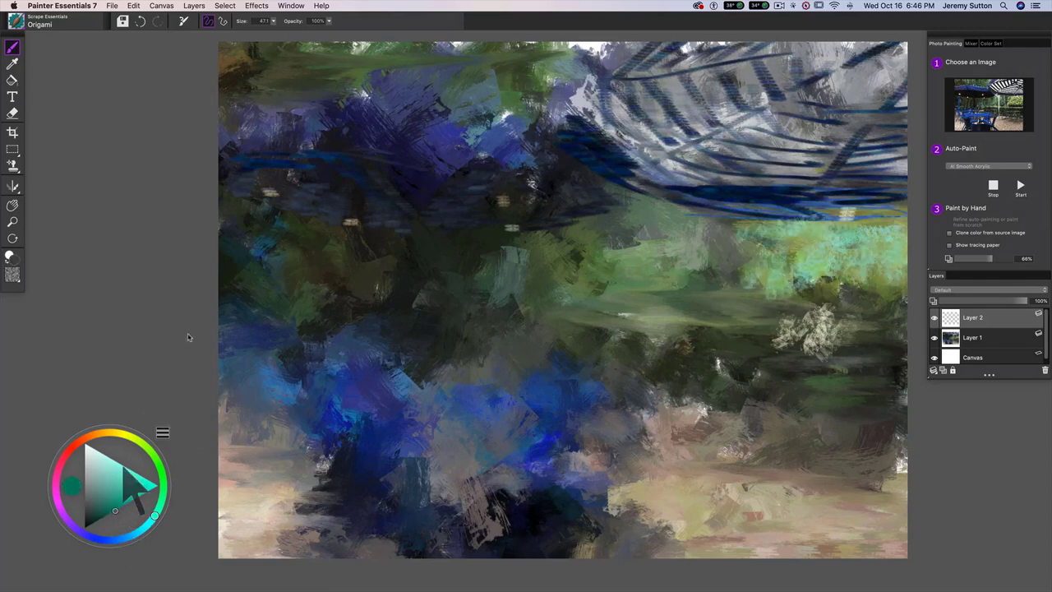
- Turn on colour cloning, enlarge the Origami brush to a radius of about 137, and texture the central trees and sandy ground
click(949, 233)
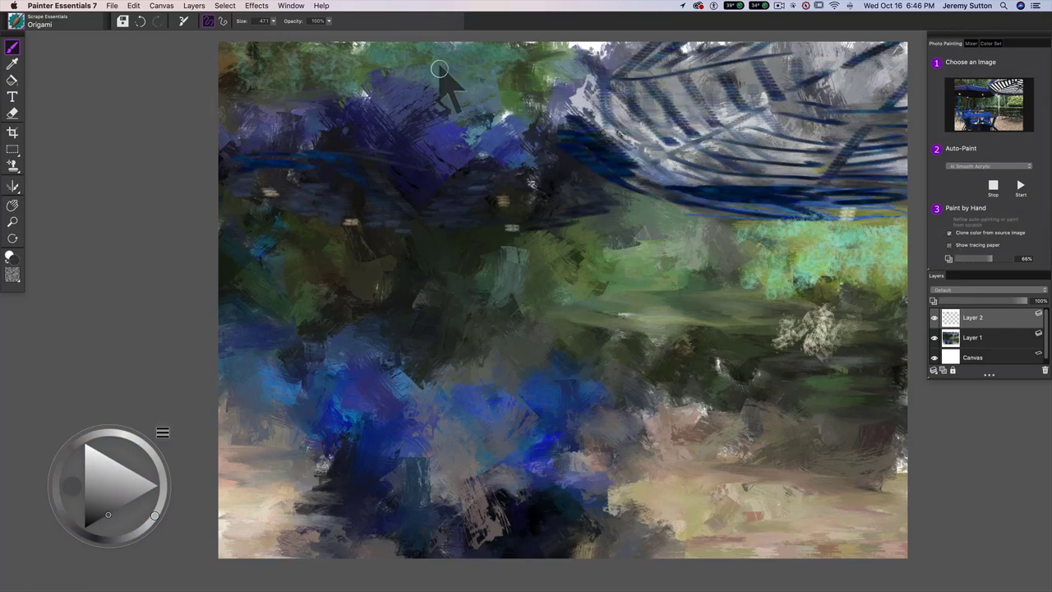
drag(484, 52, 588, 97)
drag(622, 236, 628, 234)
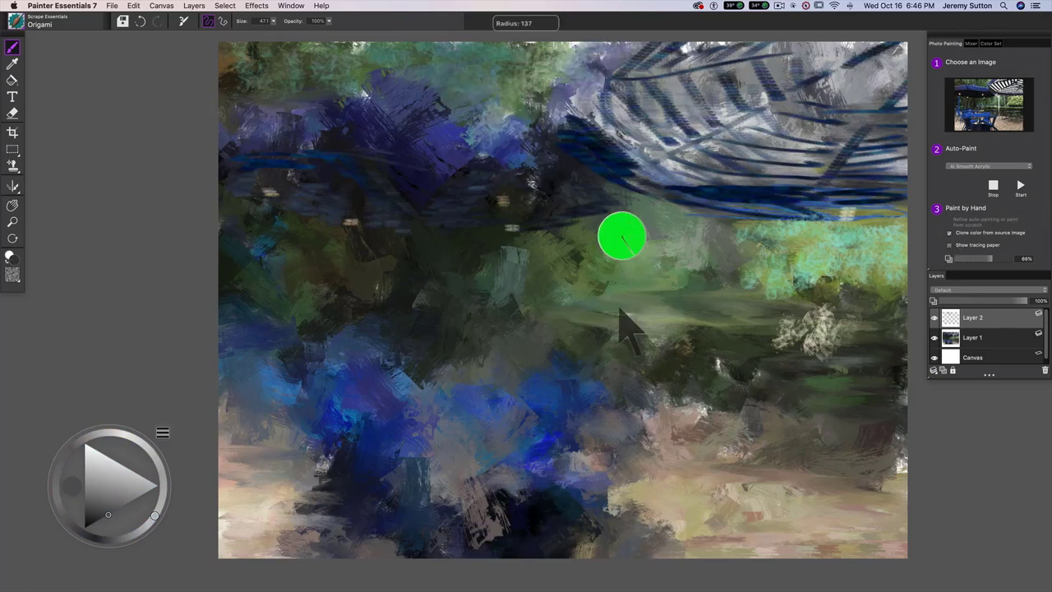
mouse_move(619, 310)
mouse_down()
mouse_move(611, 291)
mouse_move(883, 493)
mouse_move(853, 543)
mouse_move(900, 477)
mouse_up()
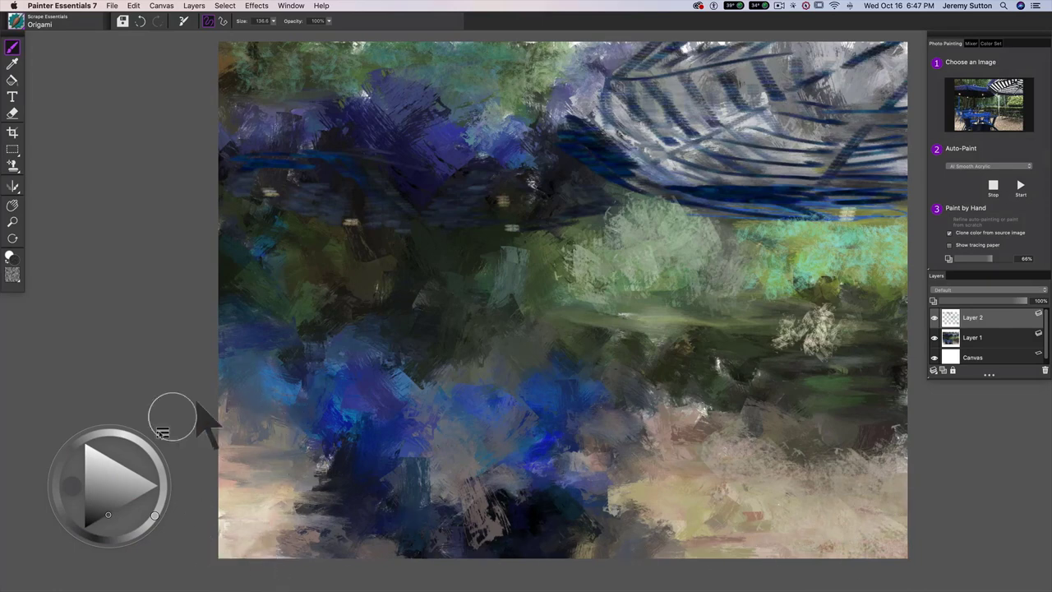
- Turn off colour cloning and add Origami texture with hand-picked colours, pale yellow on the ground and dark blue beside the striped umbrella
click(949, 234)
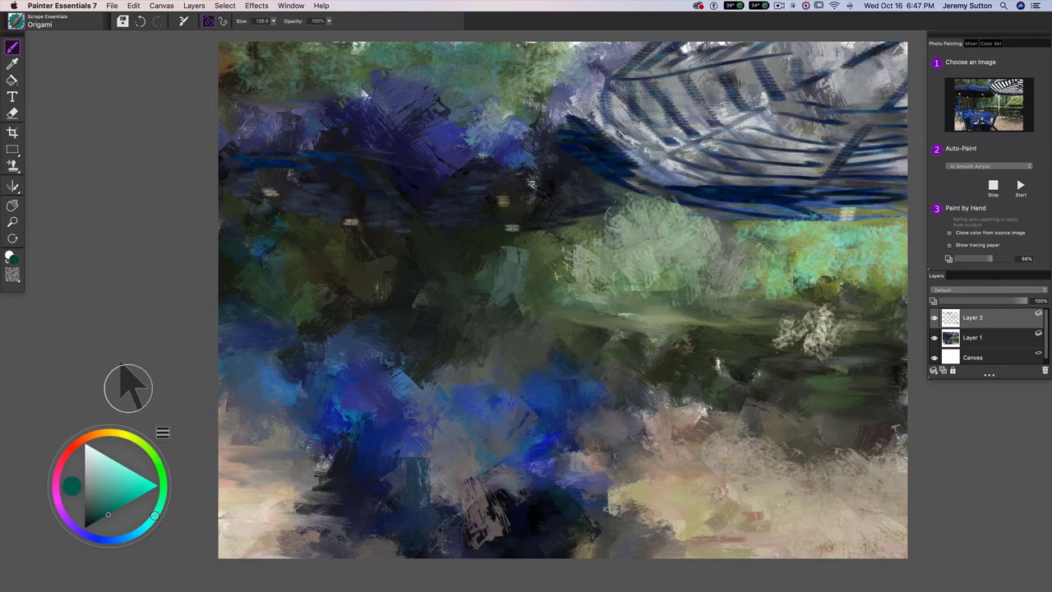
click(118, 439)
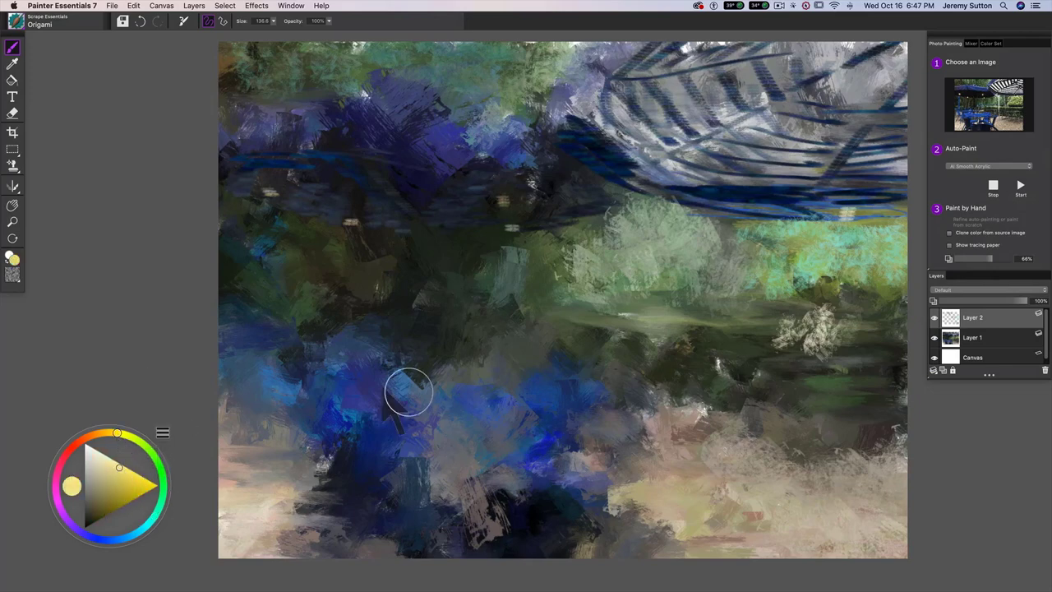
drag(328, 477, 289, 517)
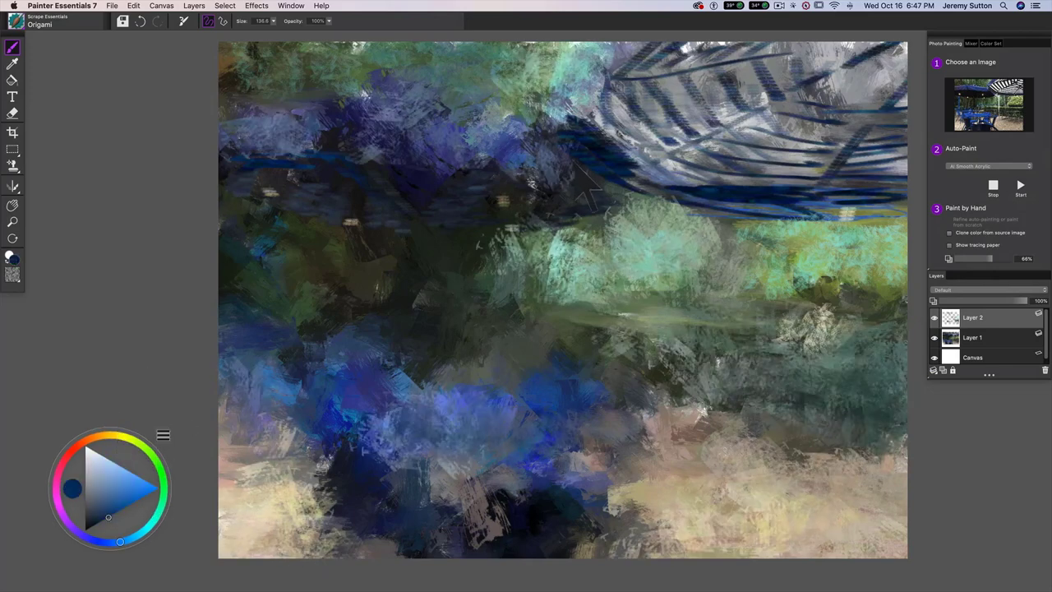
mouse_move(567, 160)
mouse_down()
mouse_move(595, 186)
mouse_move(568, 155)
mouse_move(642, 139)
mouse_move(622, 97)
mouse_move(595, 104)
mouse_move(604, 51)
mouse_up()
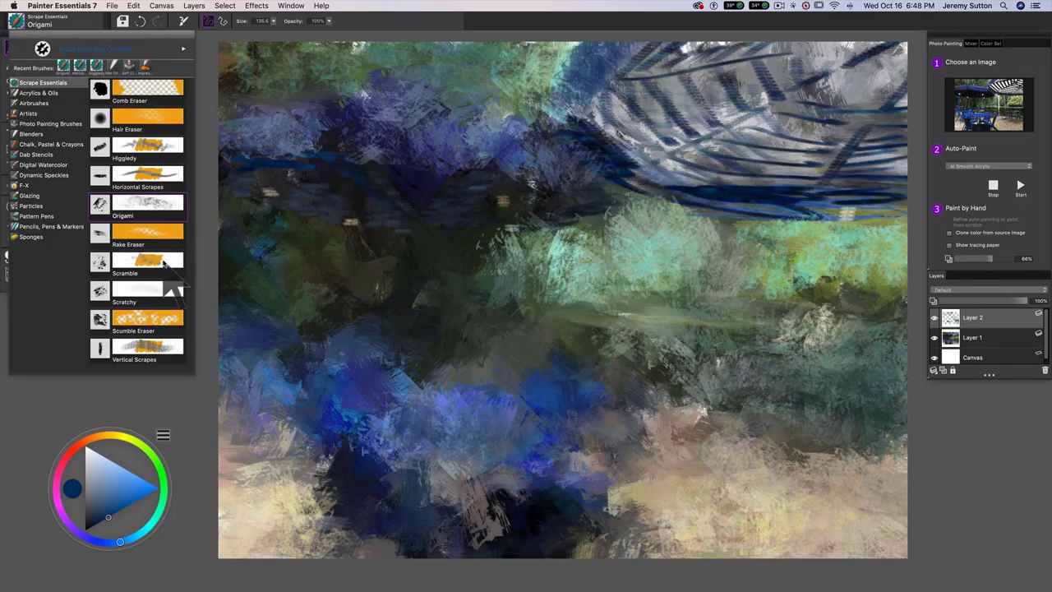
- Choose the Scramble brush and paint dark teal strokes over the hedge behind the sandy ground
click(161, 263)
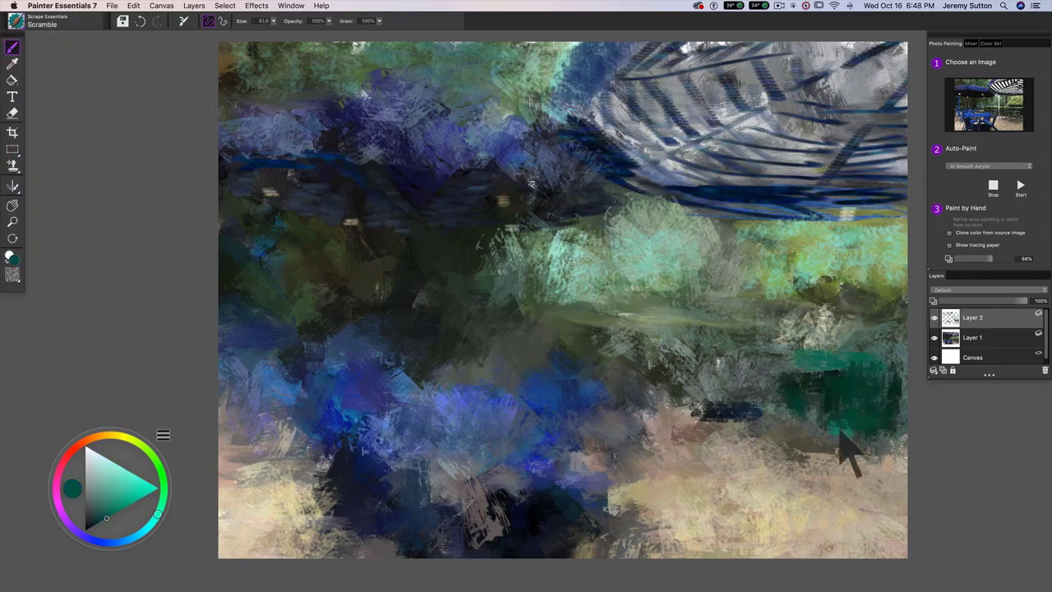
mouse_move(840, 431)
mouse_down()
mouse_move(881, 408)
mouse_move(894, 422)
mouse_move(825, 442)
mouse_move(836, 412)
mouse_move(787, 366)
mouse_up()
- Turn on colour cloning and, with the tracing paper as a guide, scramble cloned colours into the blue furniture and background foliage
click(949, 233)
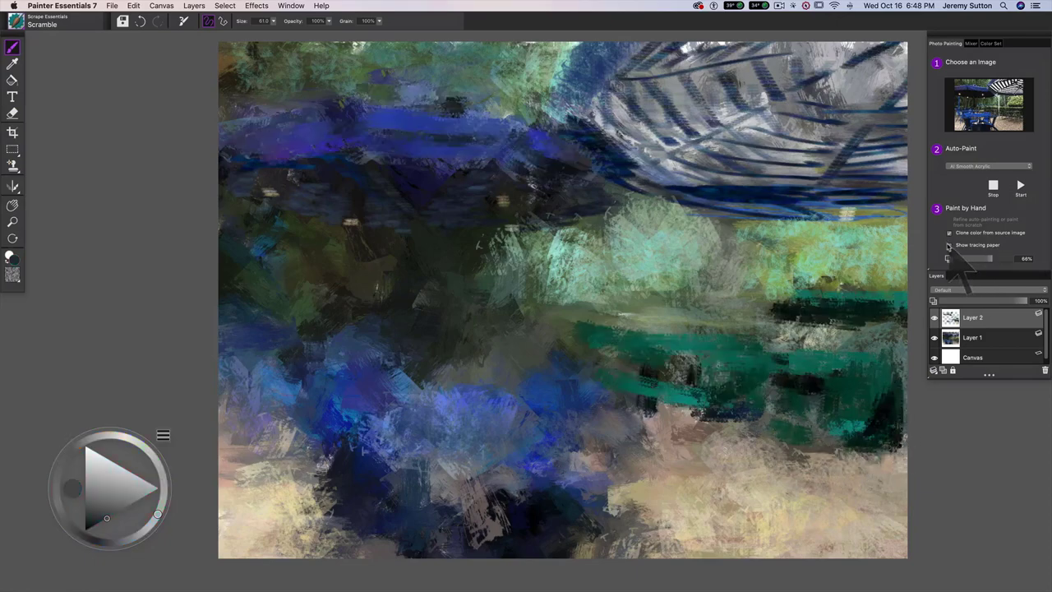
key(super+t)
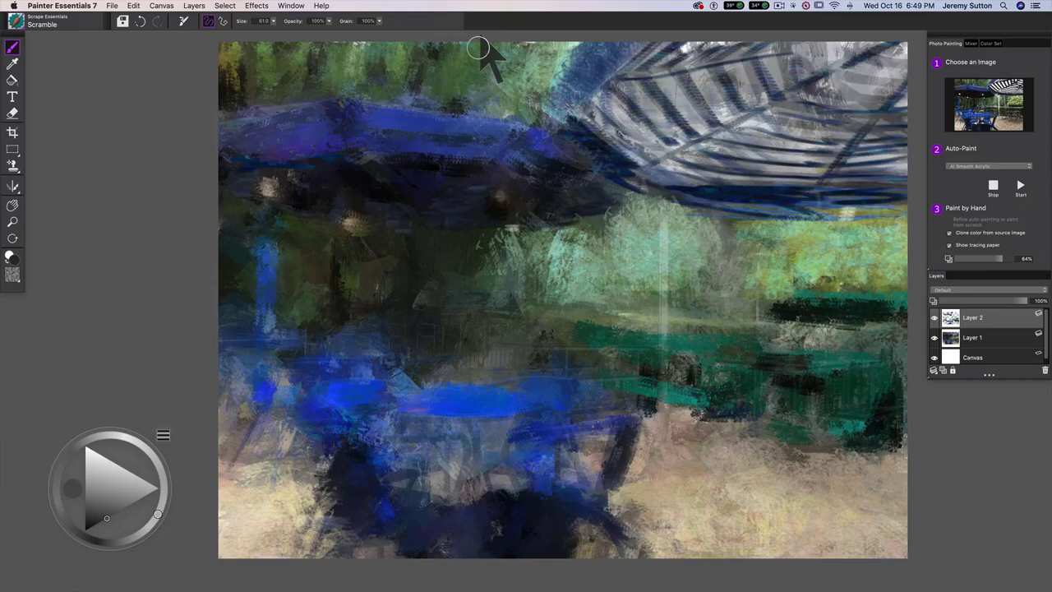
mouse_move(421, 279)
mouse_down()
mouse_move(430, 268)
mouse_move(512, 329)
mouse_move(575, 271)
mouse_up()
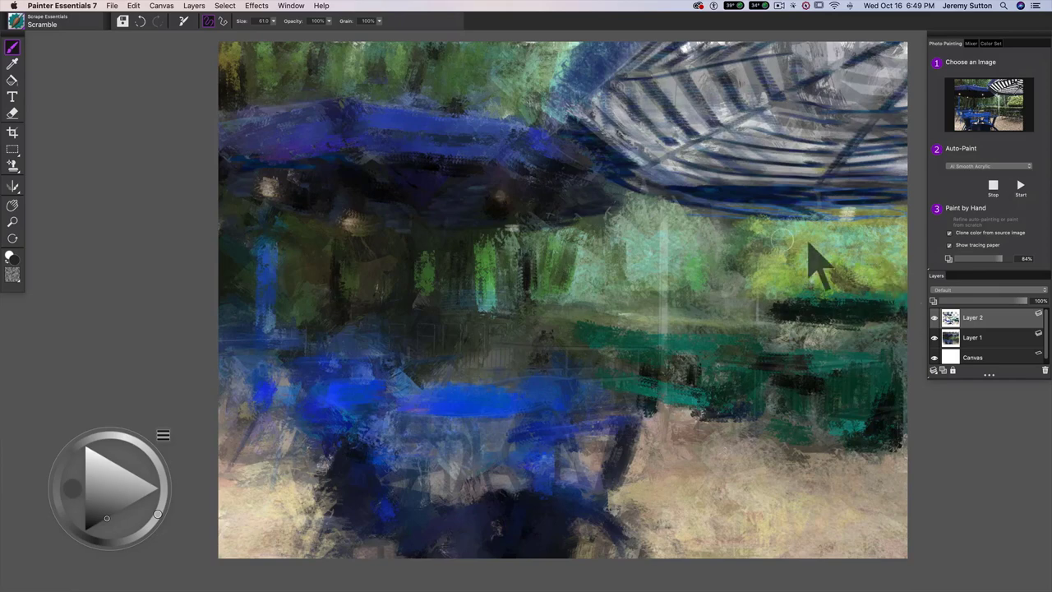
- Paint the white umbrella pole, the glowing light bulbs and the striped umbrella's stripes with cloned Scramble strokes
drag(661, 189, 662, 378)
drag(460, 278, 456, 297)
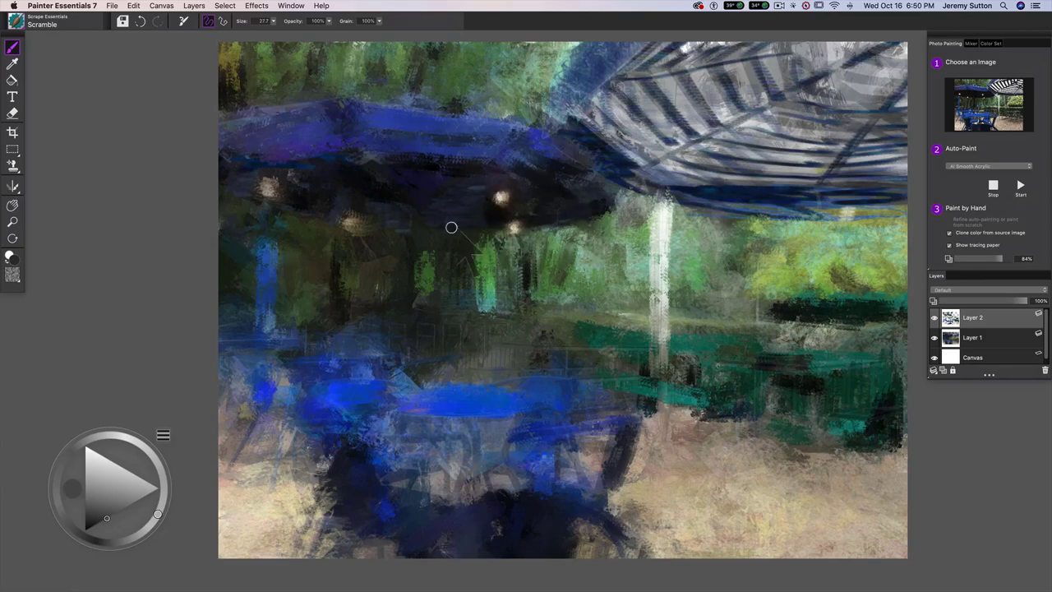
click(268, 189)
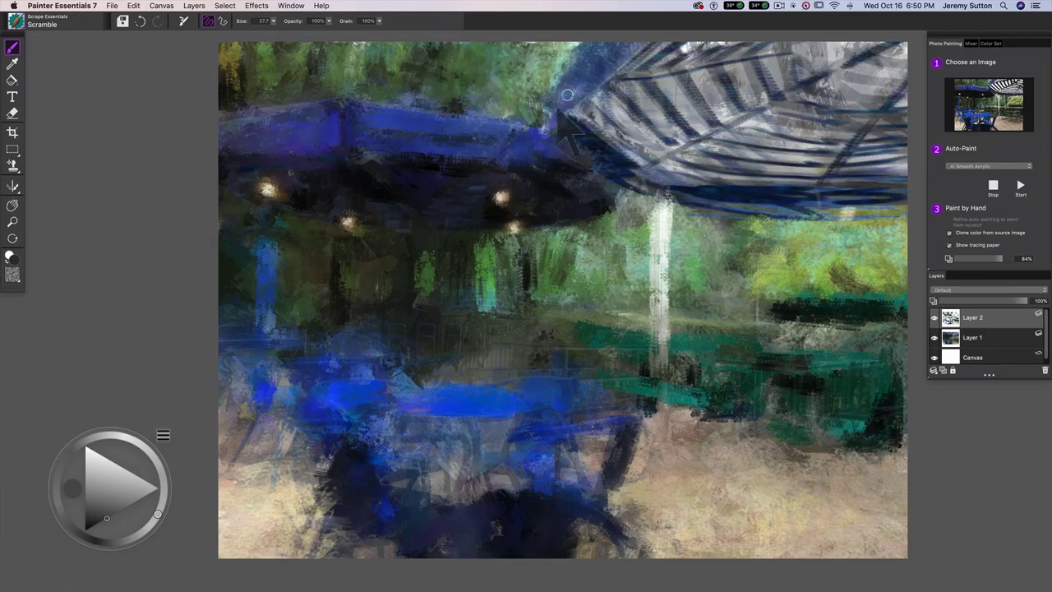
mouse_move(591, 107)
mouse_down()
mouse_move(643, 117)
mouse_move(668, 134)
mouse_move(672, 98)
mouse_move(684, 129)
mouse_move(705, 140)
mouse_move(723, 119)
mouse_move(702, 101)
mouse_move(712, 124)
mouse_move(759, 93)
mouse_move(755, 111)
mouse_move(812, 78)
mouse_move(753, 71)
mouse_move(750, 56)
mouse_move(787, 47)
mouse_move(701, 67)
mouse_move(672, 48)
mouse_move(734, 48)
mouse_move(808, 175)
mouse_move(720, 175)
mouse_move(737, 191)
mouse_move(683, 157)
mouse_move(731, 167)
mouse_move(795, 106)
mouse_move(858, 69)
mouse_move(906, 64)
mouse_move(820, 186)
mouse_move(844, 200)
mouse_move(832, 182)
mouse_move(892, 157)
mouse_move(906, 120)
mouse_move(877, 107)
mouse_move(823, 157)
mouse_move(833, 208)
mouse_move(868, 207)
mouse_move(869, 216)
mouse_move(845, 209)
mouse_move(864, 216)
mouse_move(808, 241)
mouse_move(834, 217)
mouse_move(889, 218)
mouse_up()
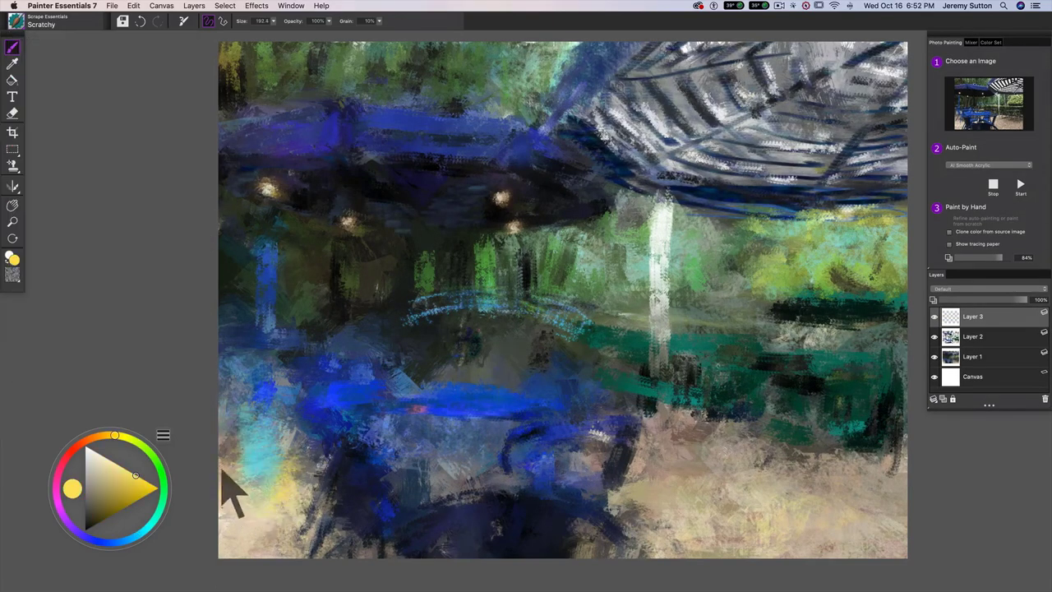
- Use the Scratchy brush with hand-picked yellow, green and orange colours to add vivid accents across the foliage and sandy ground
mouse_move(223, 470)
mouse_down()
mouse_move(216, 445)
mouse_move(287, 474)
mouse_move(290, 492)
mouse_move(206, 467)
mouse_up()
click(163, 489)
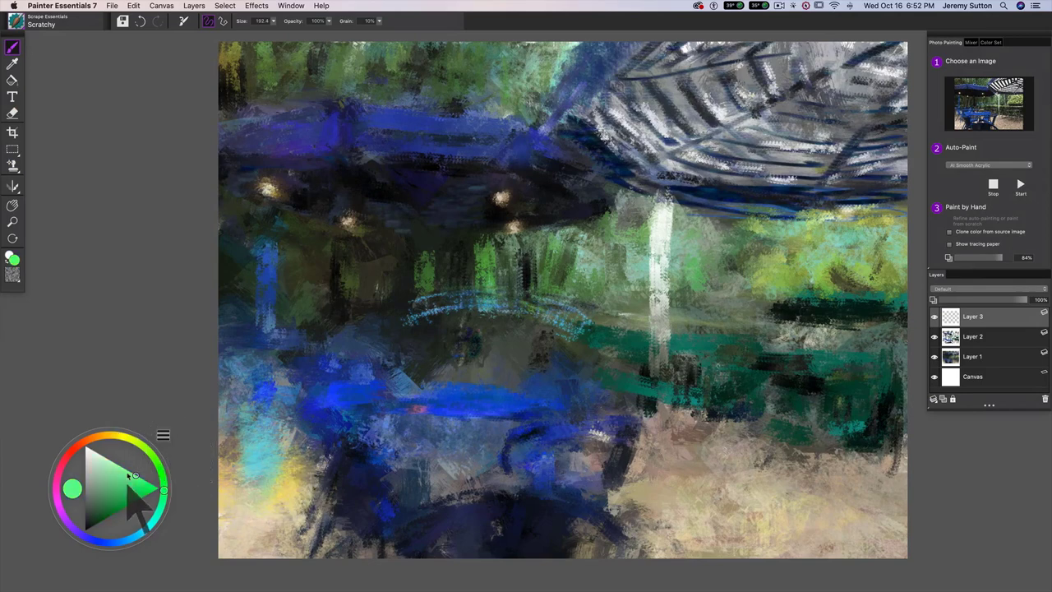
click(98, 436)
drag(138, 481, 159, 489)
mouse_move(665, 444)
mouse_down()
mouse_move(756, 463)
mouse_move(778, 498)
mouse_move(872, 494)
mouse_up()
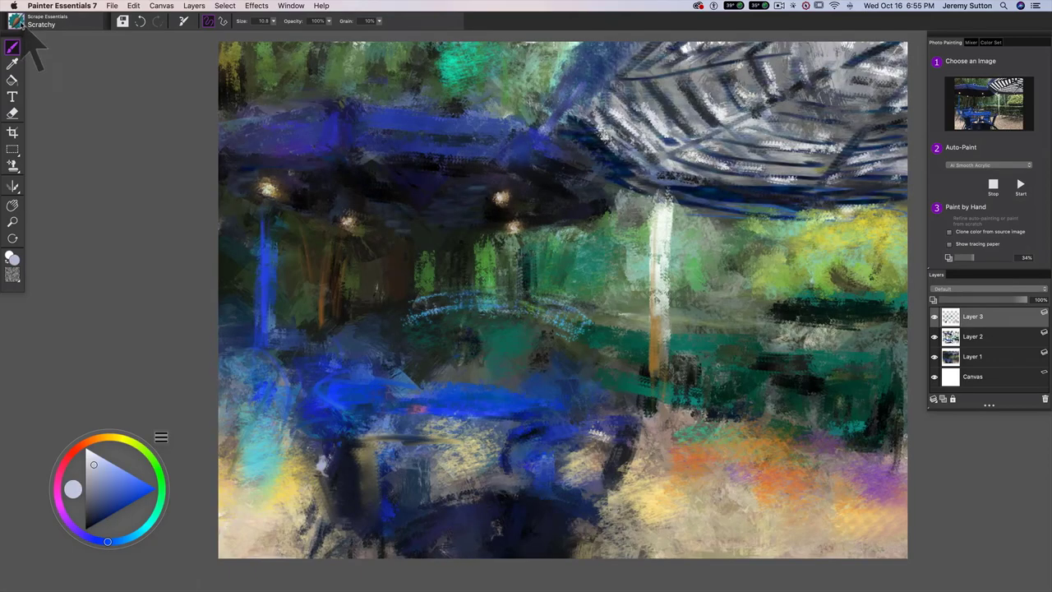
- Choose the Vertical Scrapes brush and paint vertical green and teal strokes through the background foliage
click(16, 21)
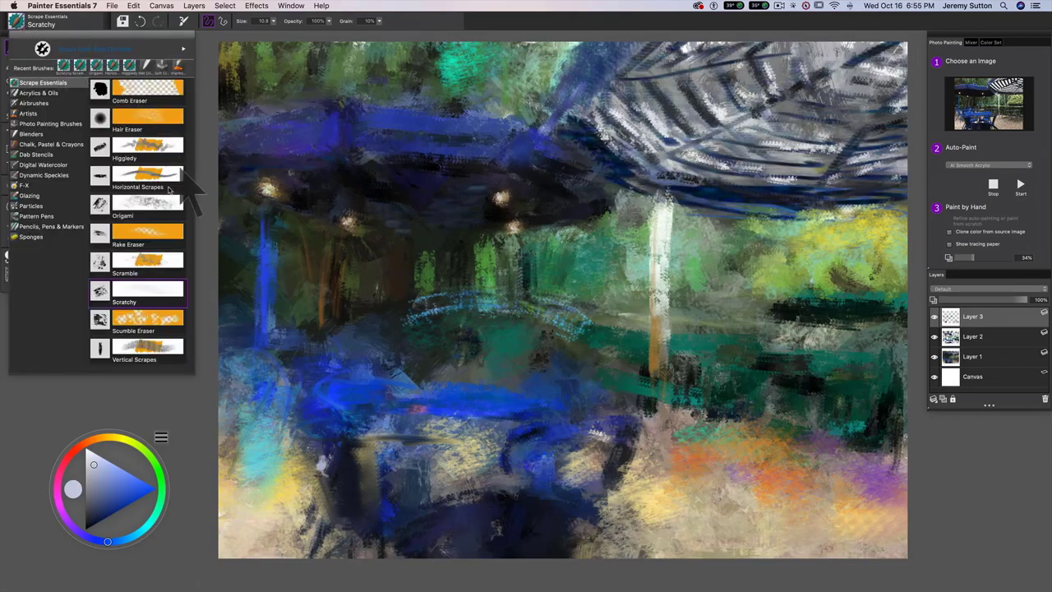
click(164, 345)
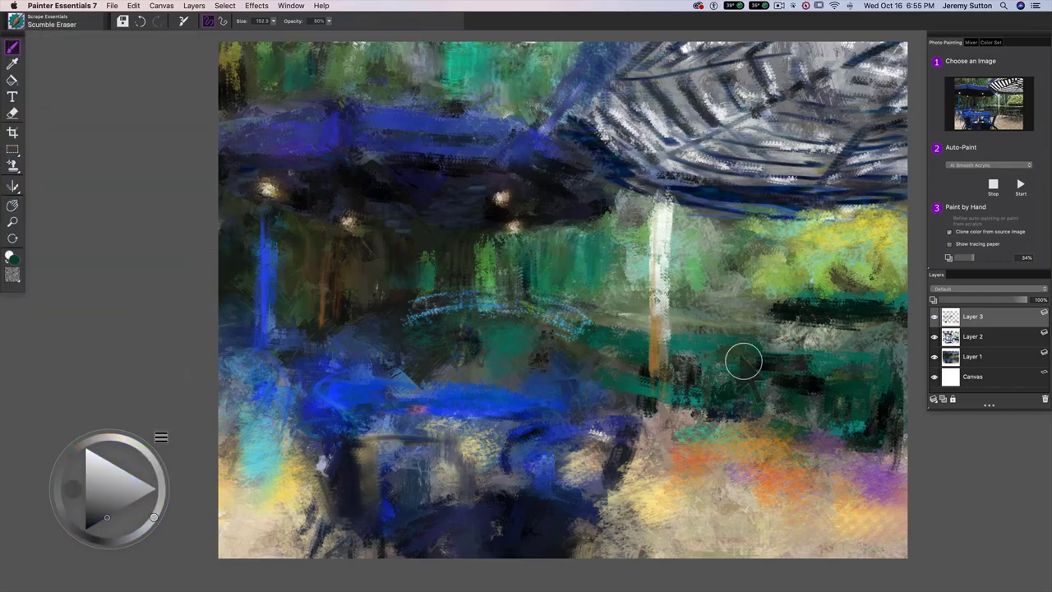
- Add another layer, texture the blue furniture with the Origami brush, and paint bright blue Higgledy strokes across the left umbrella
click(943, 399)
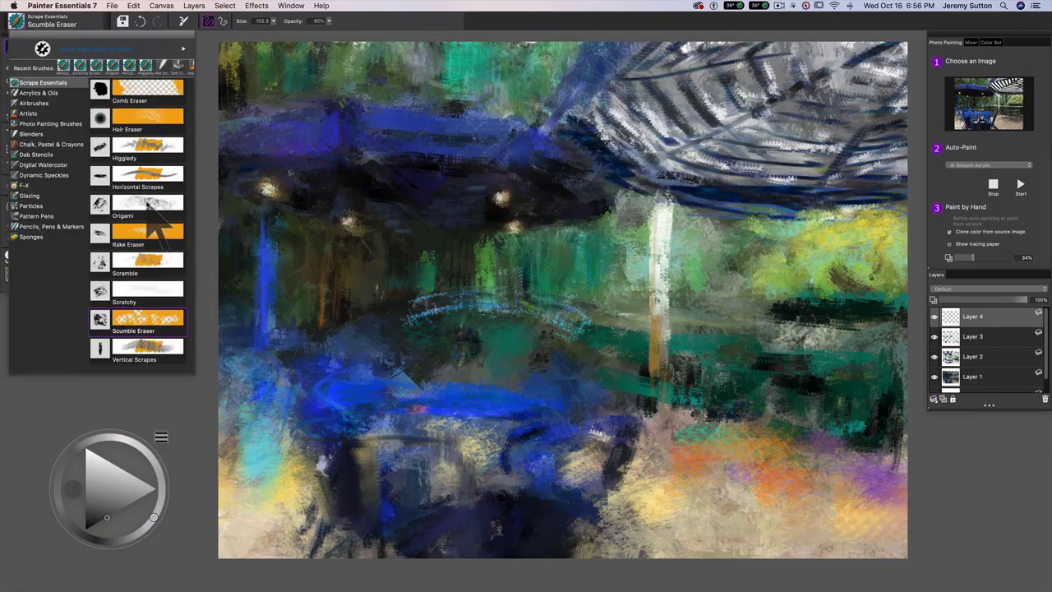
click(150, 203)
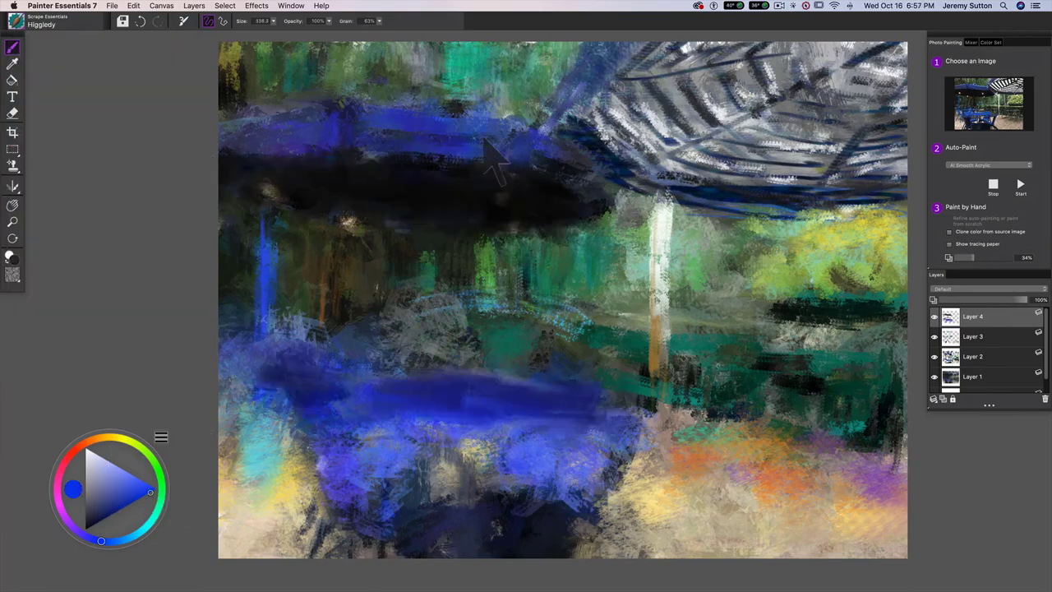
drag(364, 144, 568, 174)
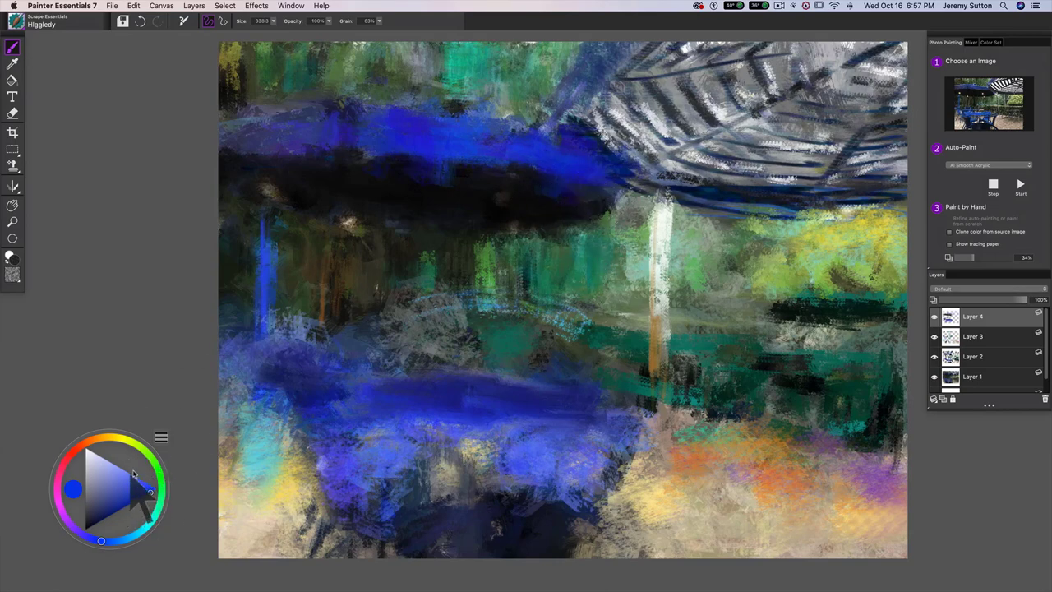
- With the Higgledy brush, paint very dark blue in the shadows at the table's base and medium blue over the table and chairs
click(98, 523)
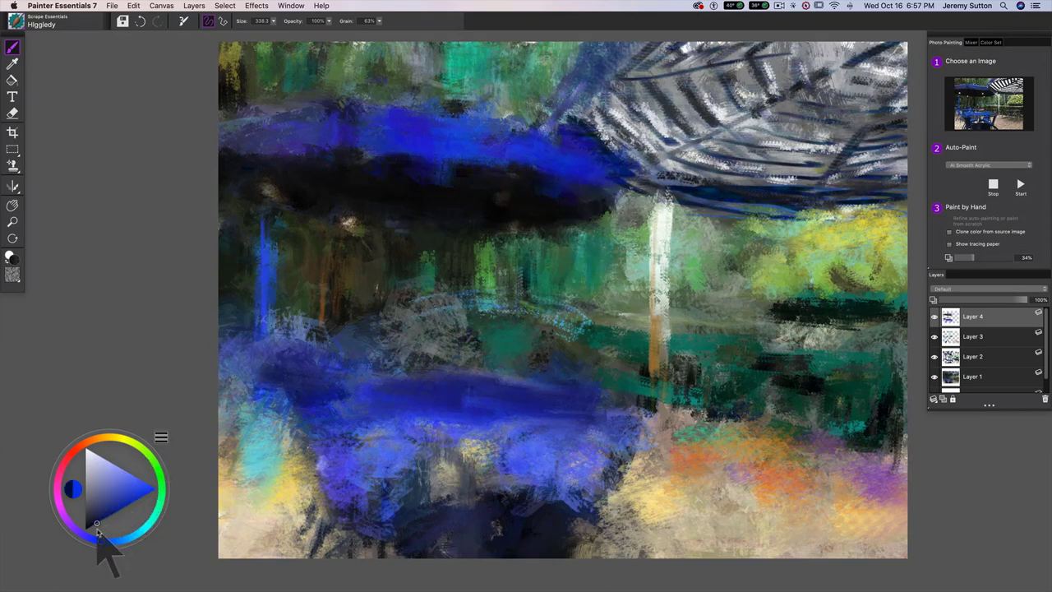
mouse_move(458, 523)
mouse_down()
mouse_move(526, 518)
mouse_move(505, 564)
mouse_move(475, 547)
mouse_up()
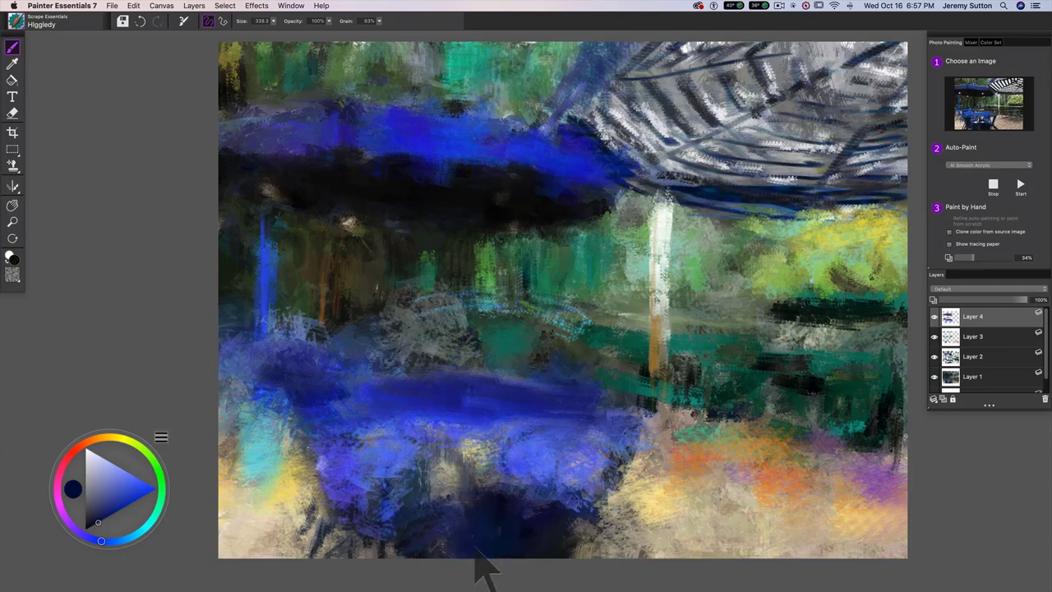
drag(583, 501, 638, 558)
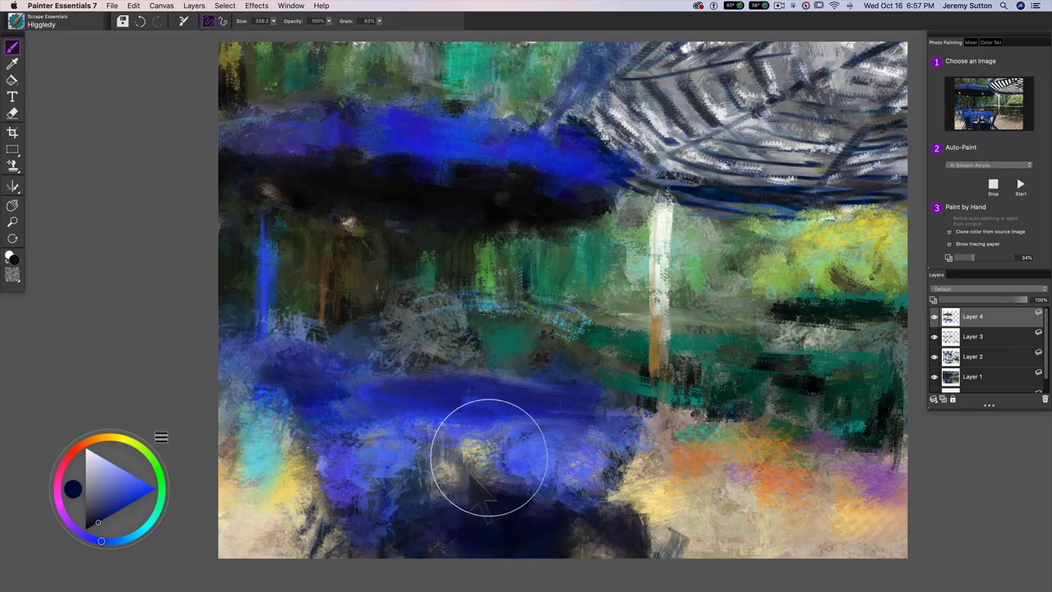
click(123, 507)
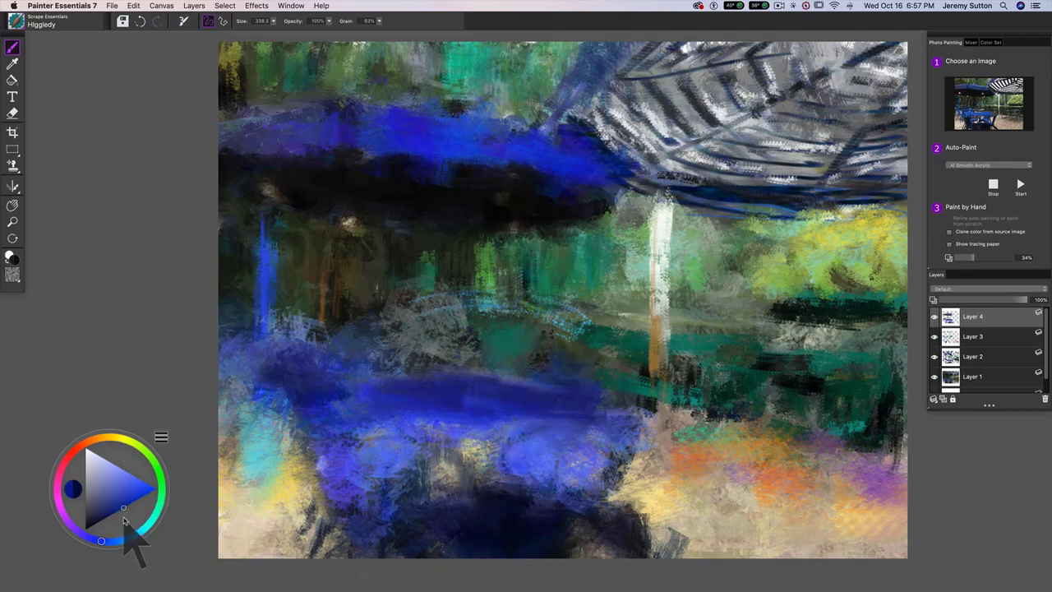
mouse_move(542, 427)
mouse_down()
mouse_move(526, 457)
mouse_move(372, 497)
mouse_move(271, 417)
mouse_move(280, 382)
mouse_move(239, 460)
mouse_move(274, 382)
mouse_move(259, 357)
mouse_move(277, 375)
mouse_move(237, 326)
mouse_move(315, 416)
mouse_move(343, 383)
mouse_move(420, 358)
mouse_move(399, 353)
mouse_move(485, 373)
mouse_move(368, 351)
mouse_move(472, 385)
mouse_move(494, 431)
mouse_move(523, 425)
mouse_up()
- Compare the painting with and without Layer 4, and use the Scumble Eraser to uncover the light bulbs and table details
click(25, 21)
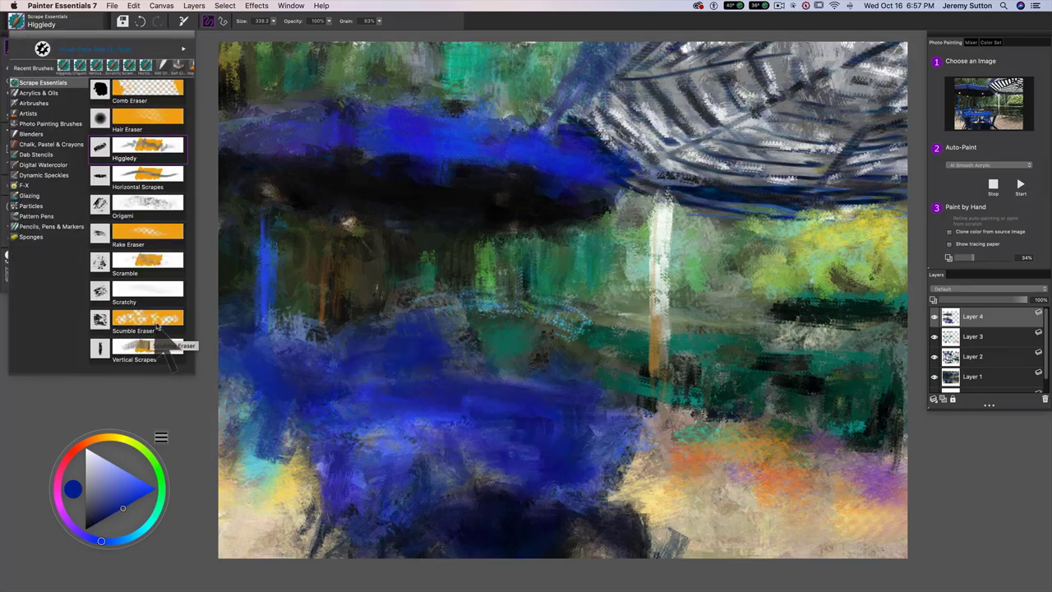
click(933, 318)
click(934, 317)
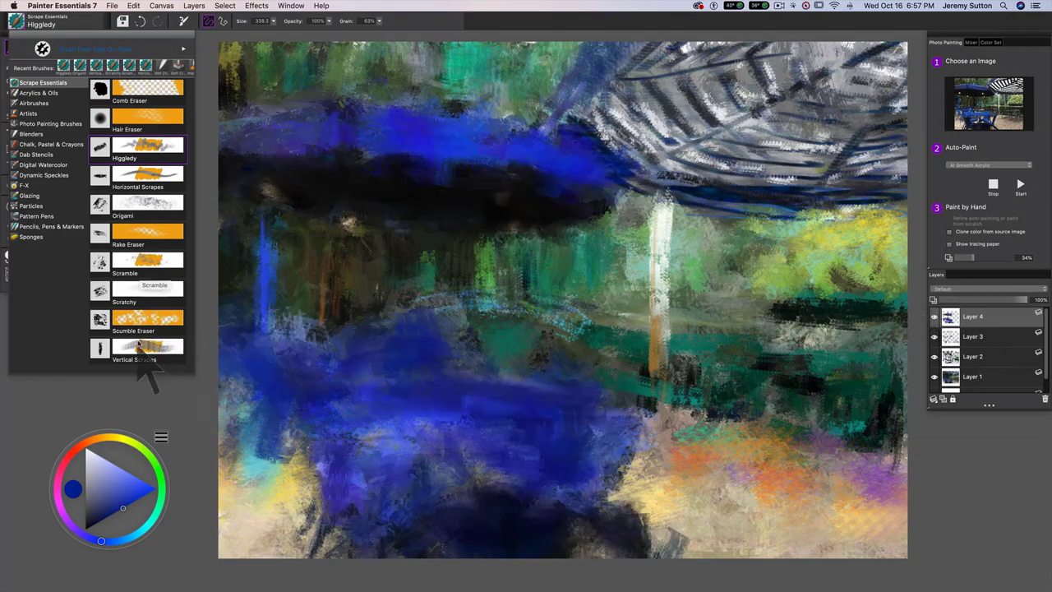
drag(481, 191, 528, 216)
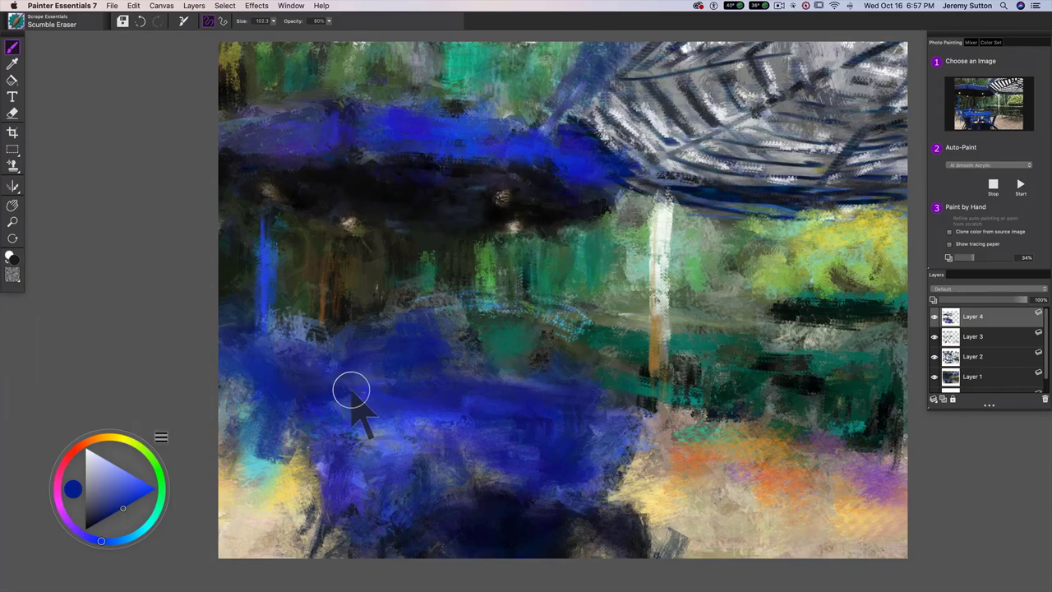
mouse_move(353, 365)
mouse_down()
mouse_move(358, 385)
mouse_move(367, 376)
mouse_up()
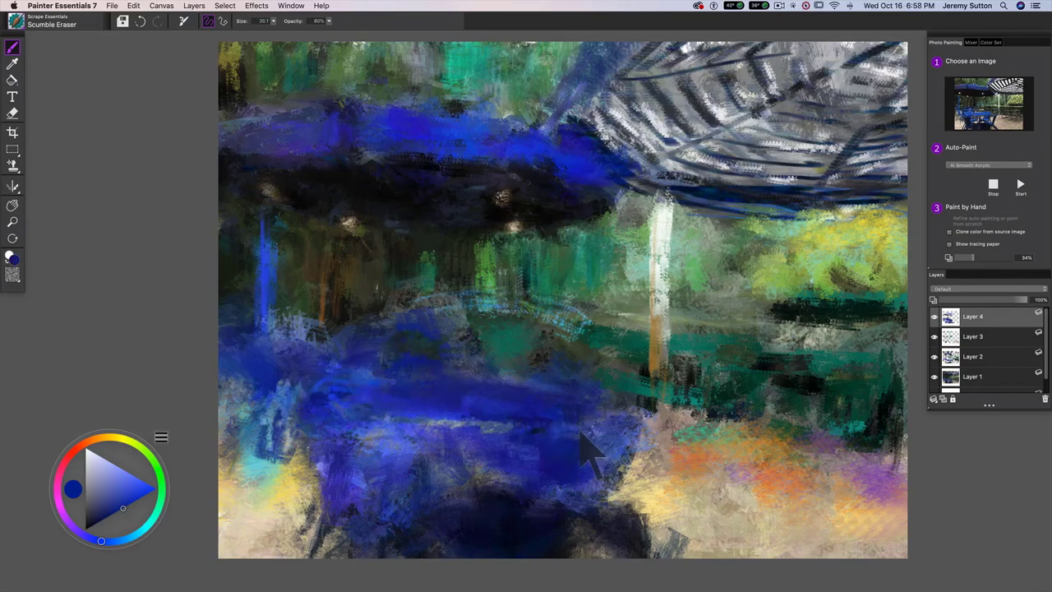
- Show the tracing paper at 62% opacity and use the Scumble Eraser to uncover the light gaps beneath the table between the chairs
key(super+plus)
key(super+plus)
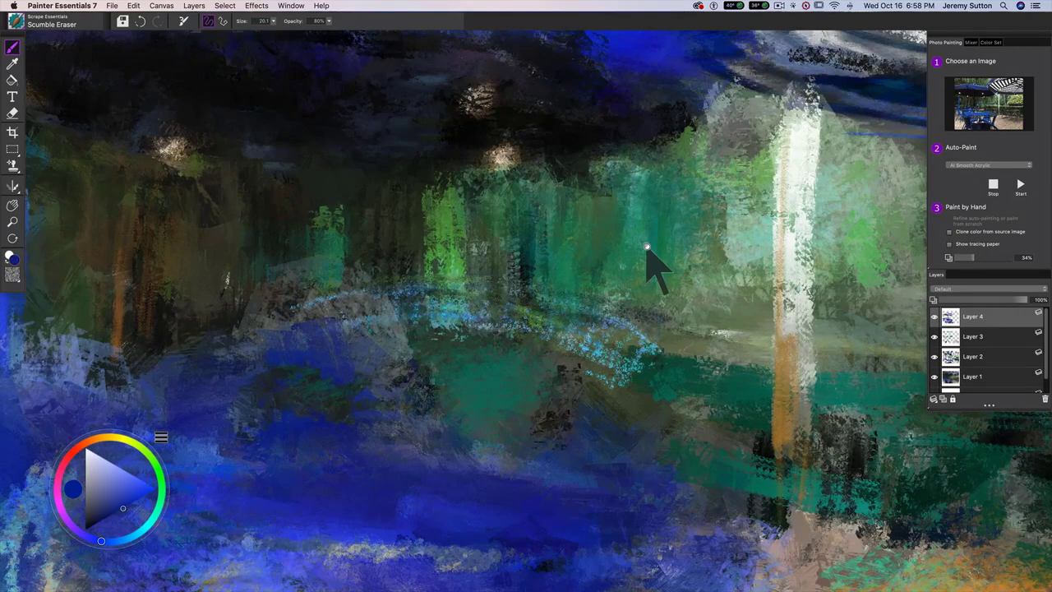
key(super+plus)
scroll(562, 392, down, 5)
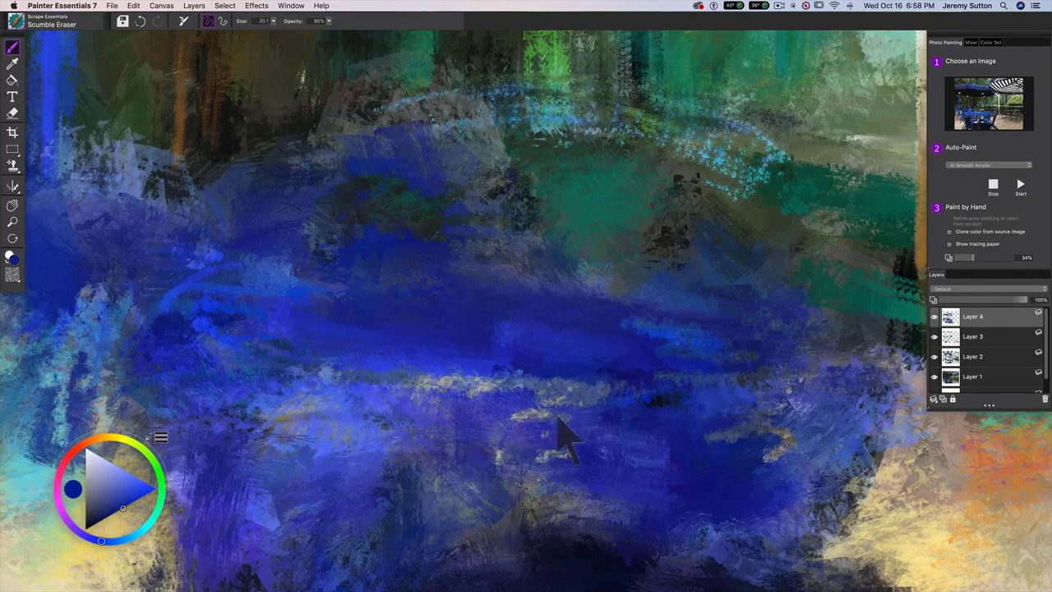
click(951, 244)
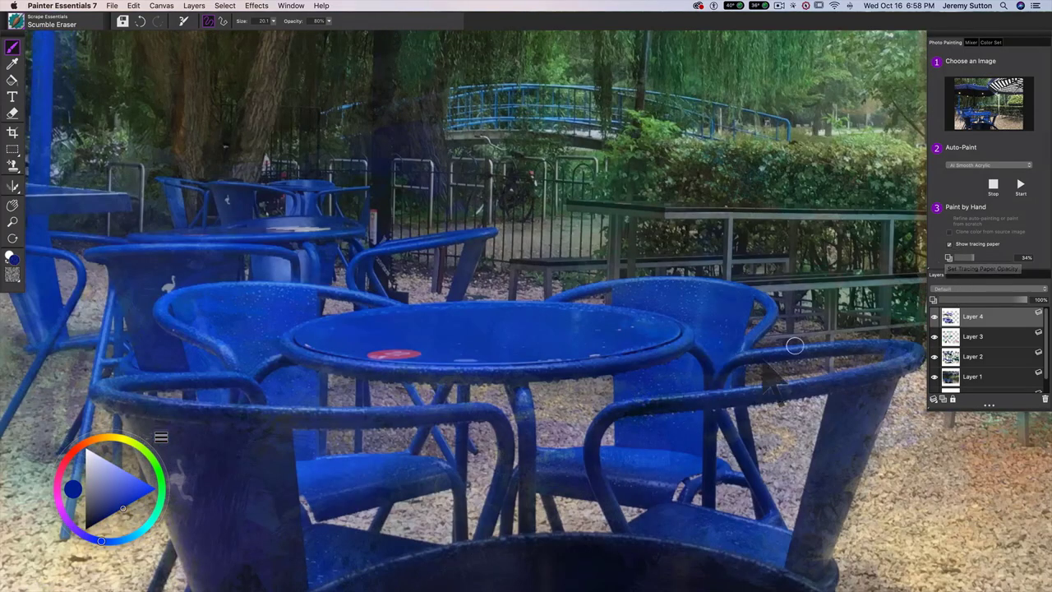
drag(972, 257, 990, 257)
mouse_move(555, 389)
mouse_down()
mouse_move(556, 424)
mouse_move(571, 426)
mouse_move(590, 396)
mouse_move(610, 435)
mouse_up()
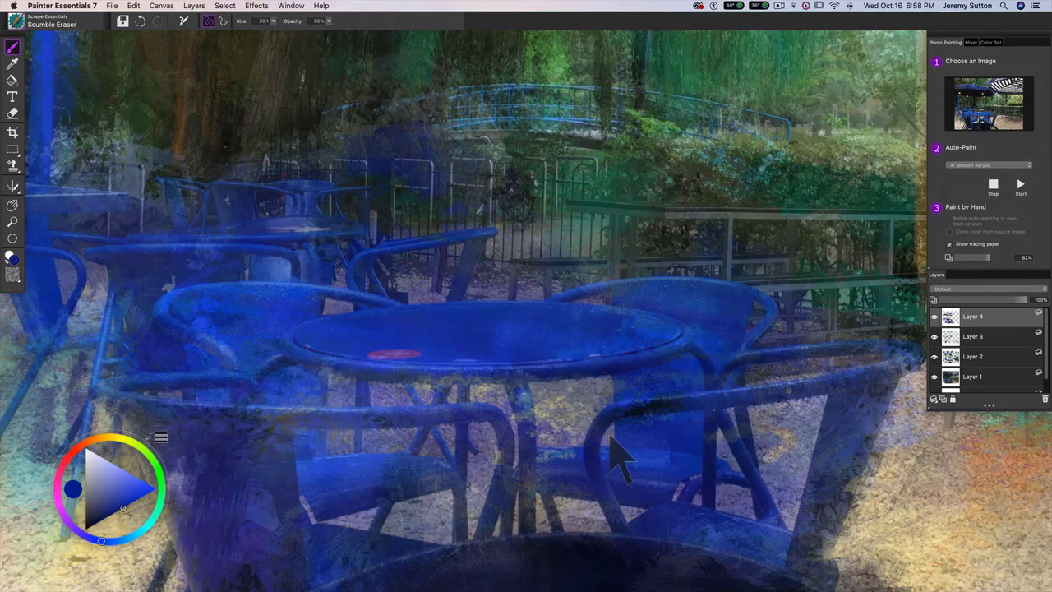
- Choose the Rake Eraser and scrape fine marks into the blue paint of the table and chairs
click(17, 22)
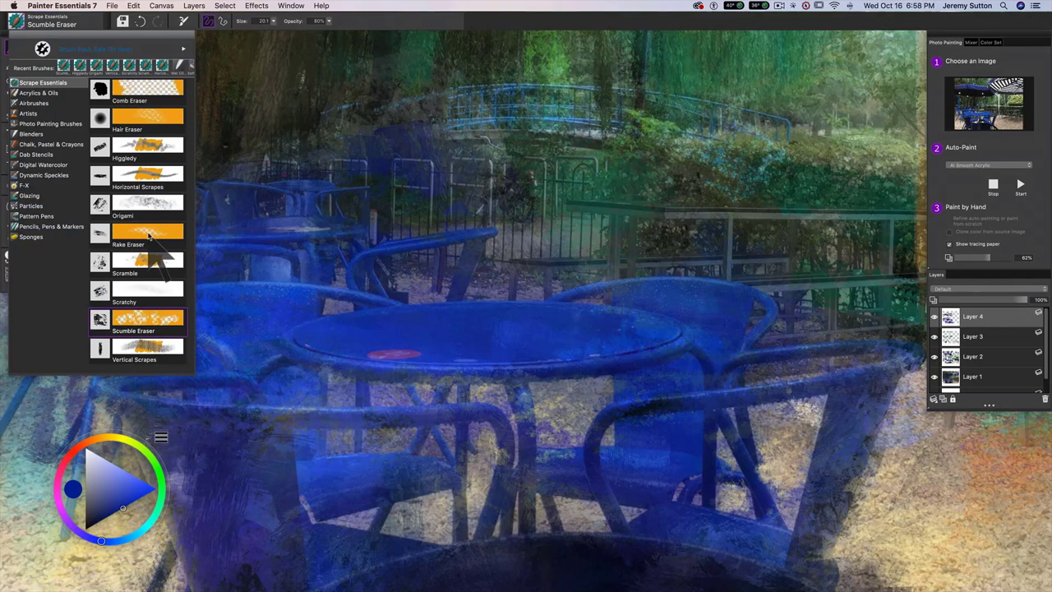
click(150, 234)
click(504, 223)
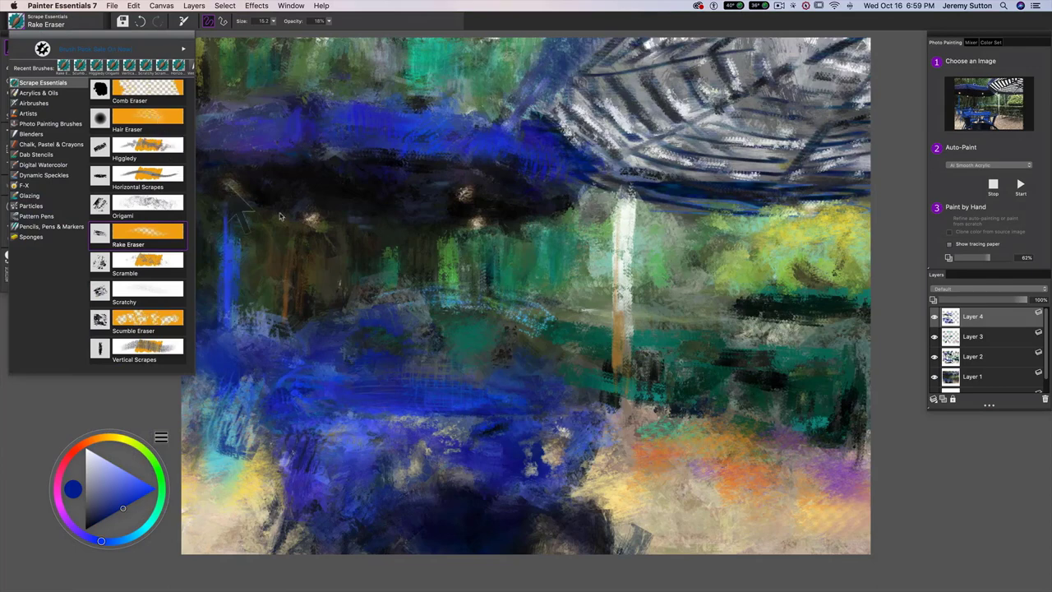
- Switch to the Comb Eraser and undo the last stroke
click(141, 91)
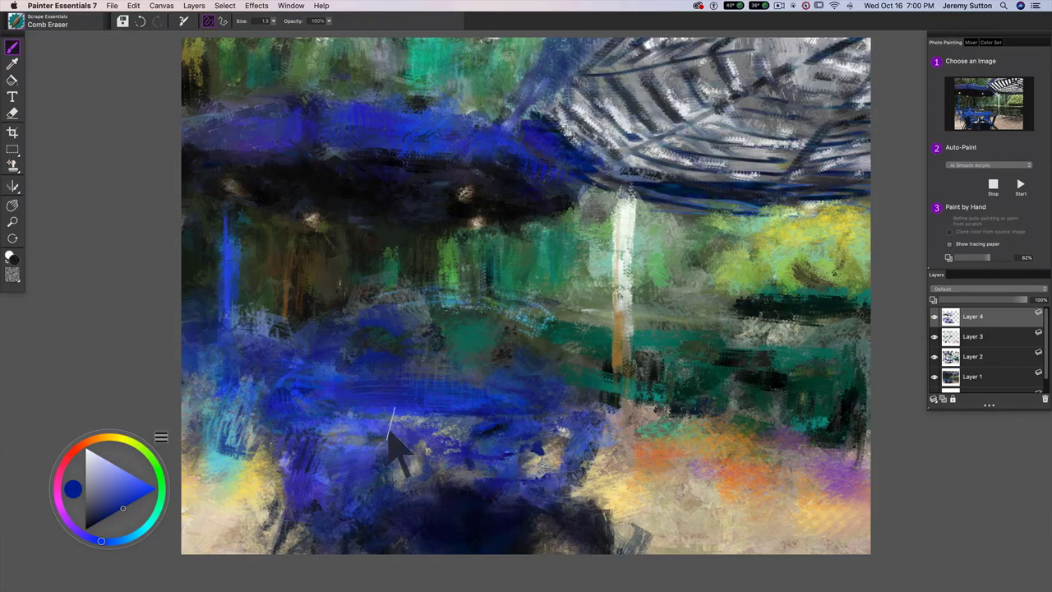
key(super+z)
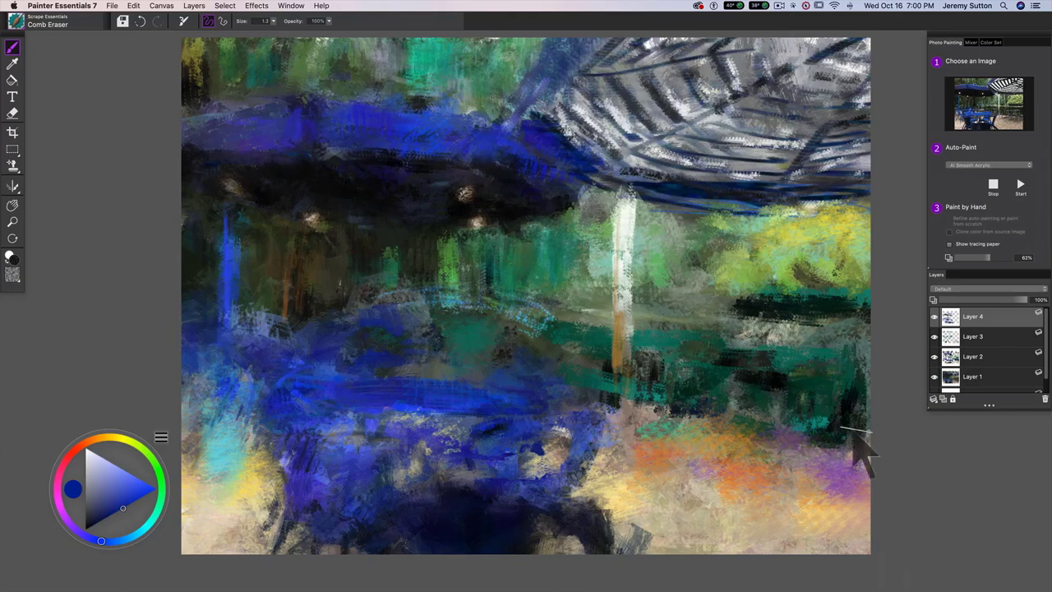
- Extend the layer list to show the whole stack down to the Canvas, and review the Scrape Essentials brush variants
drag(1015, 406, 992, 492)
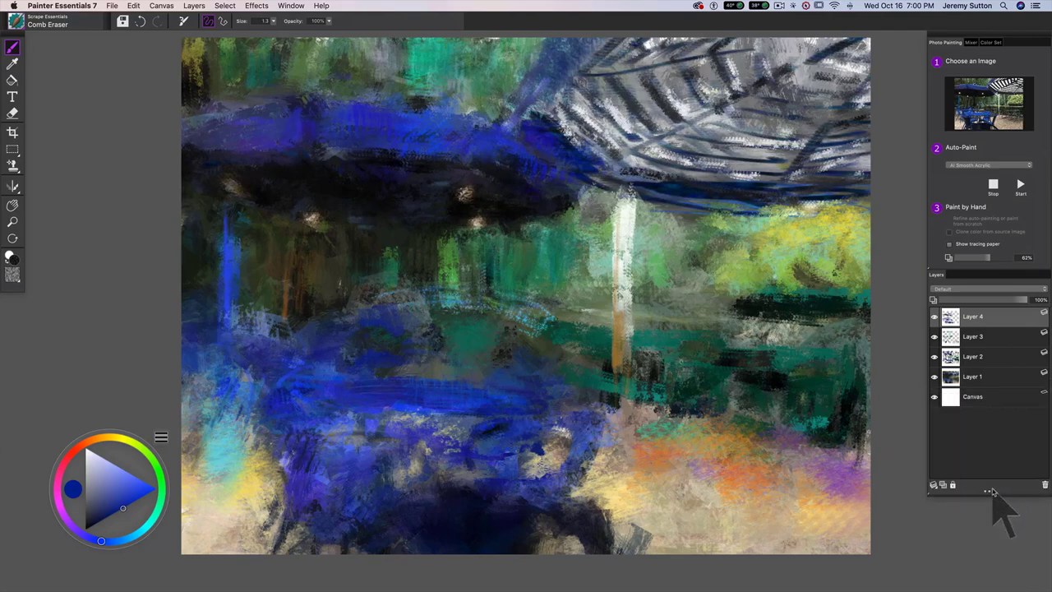
click(16, 22)
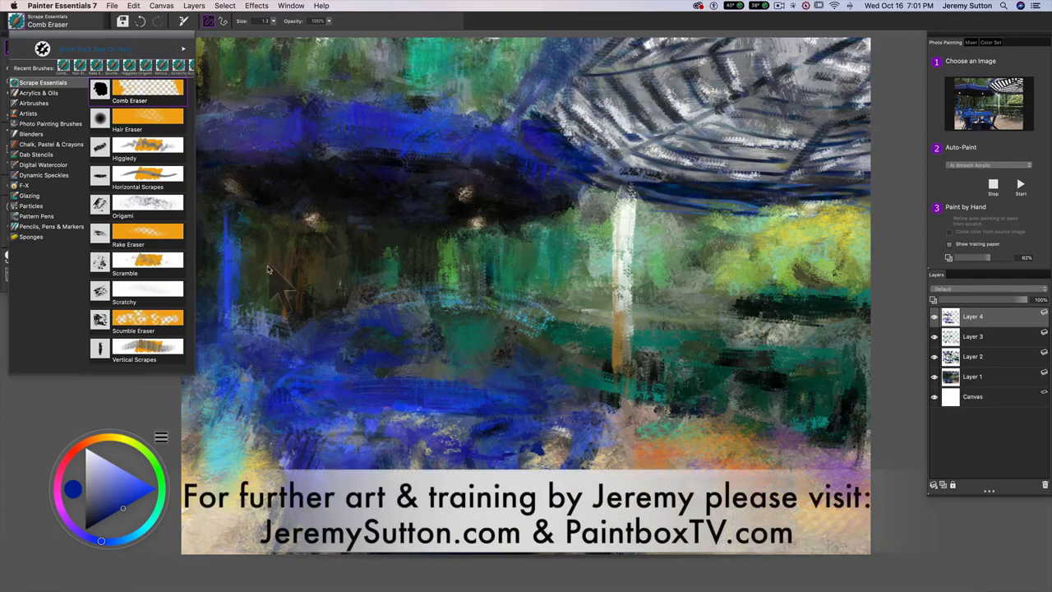
click(154, 395)
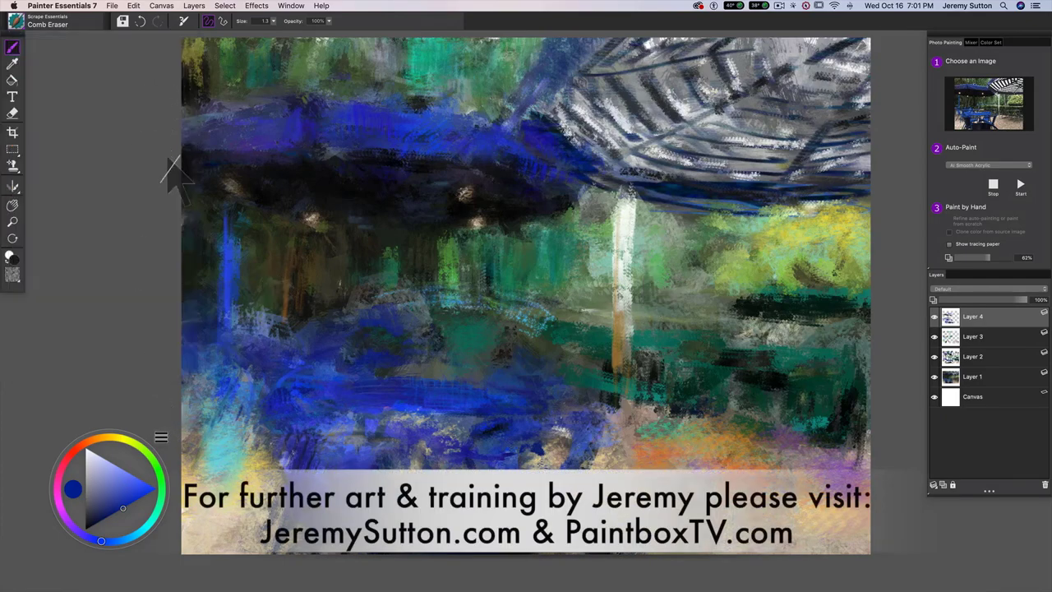